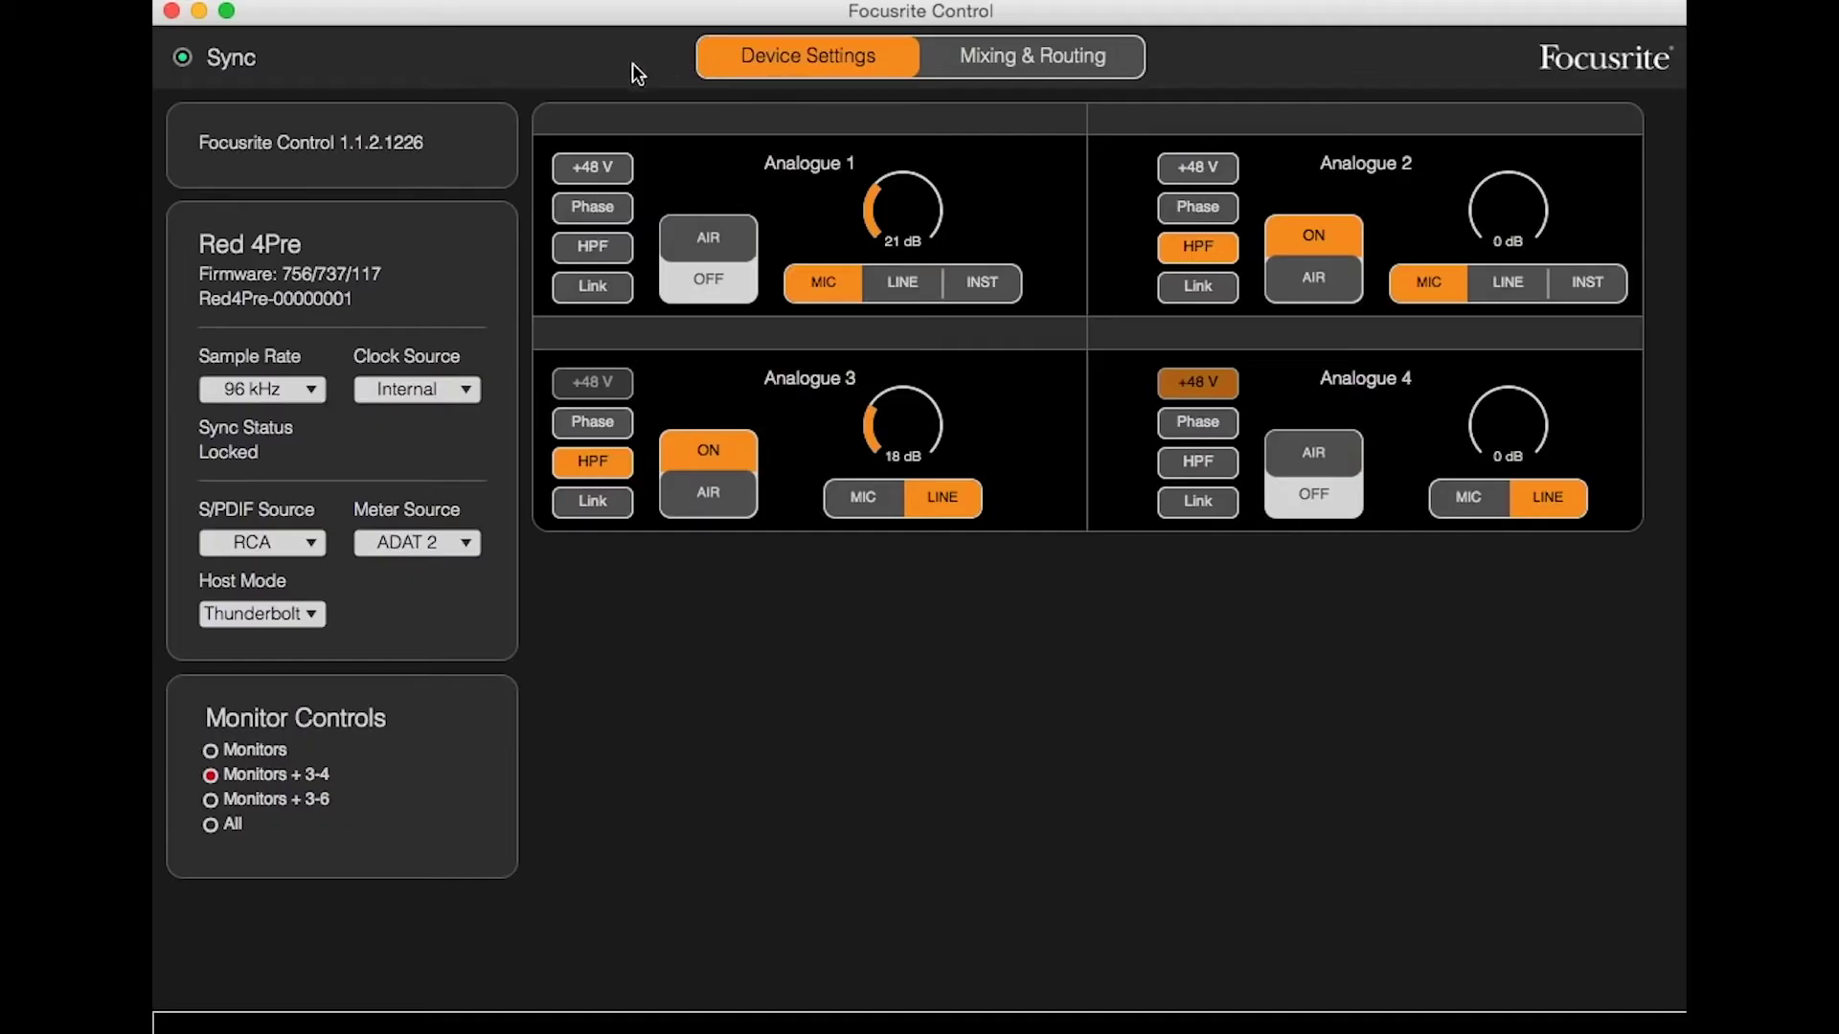
# Switch the Red 4Pre's host mode to Pro Tools in Focusrite Control and accept the reboot warning
pyautogui.click(308, 615)
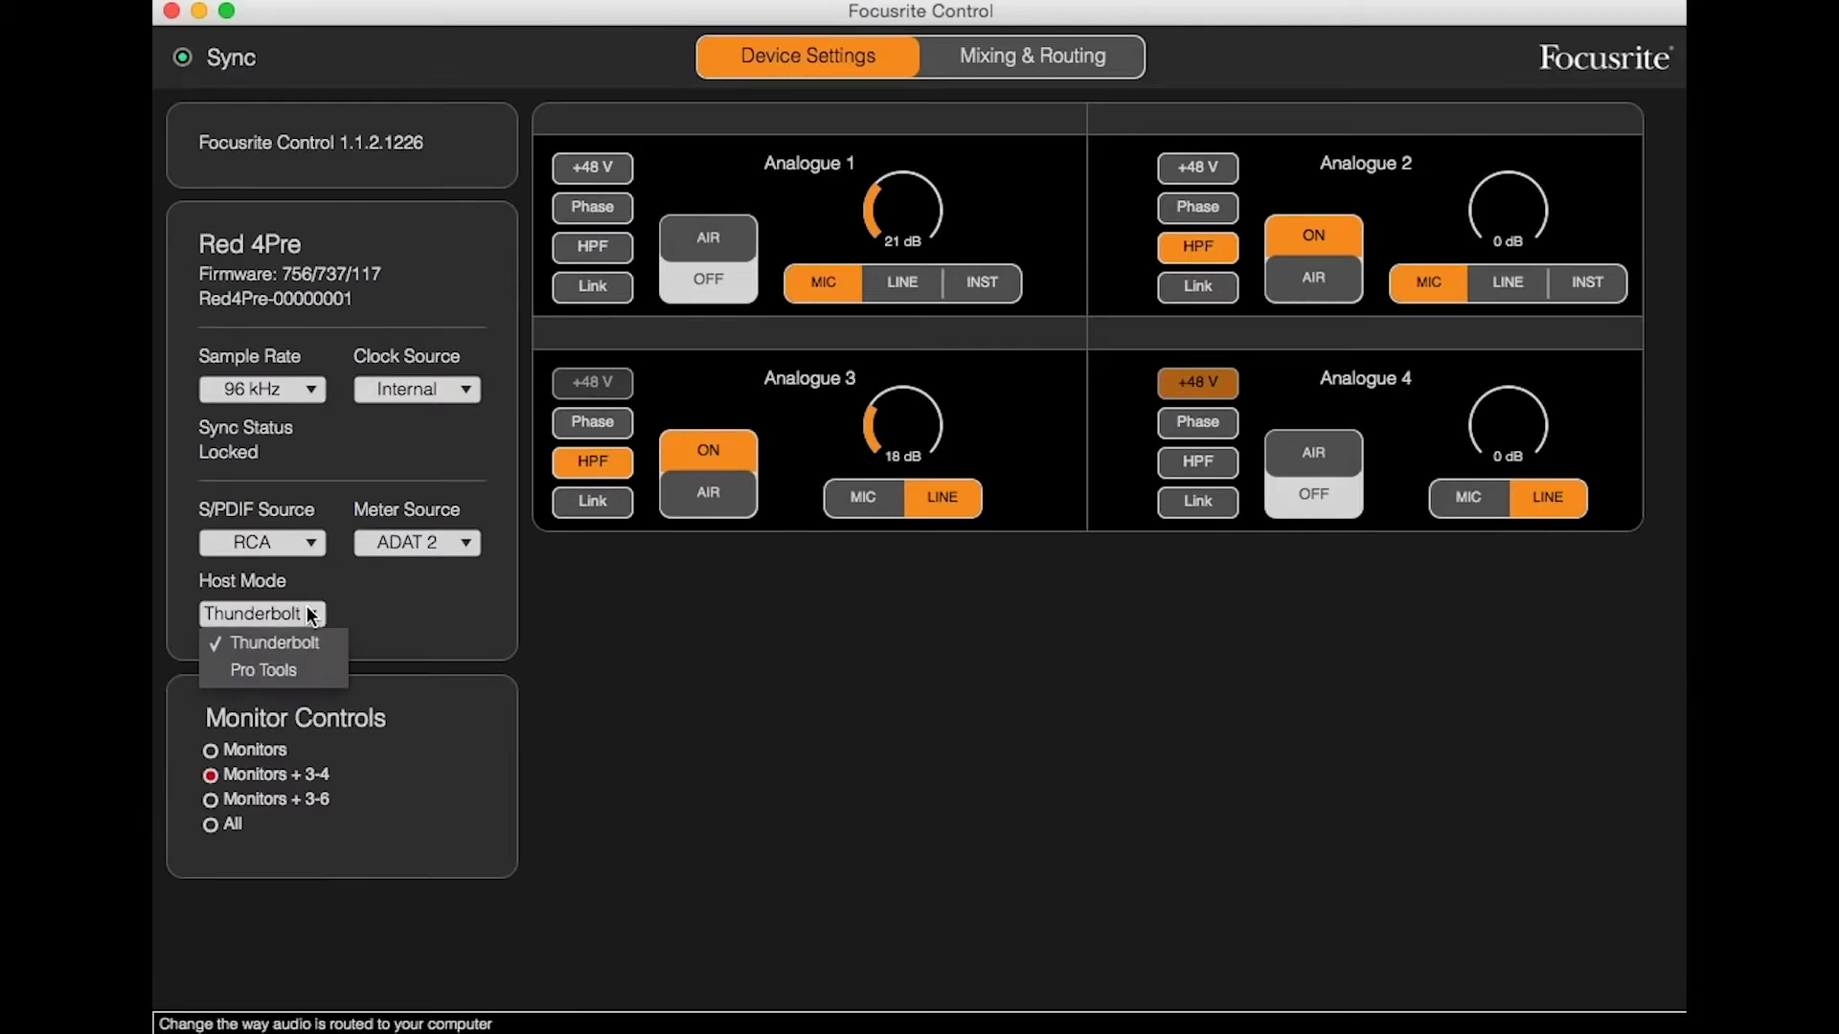
pyautogui.click(277, 670)
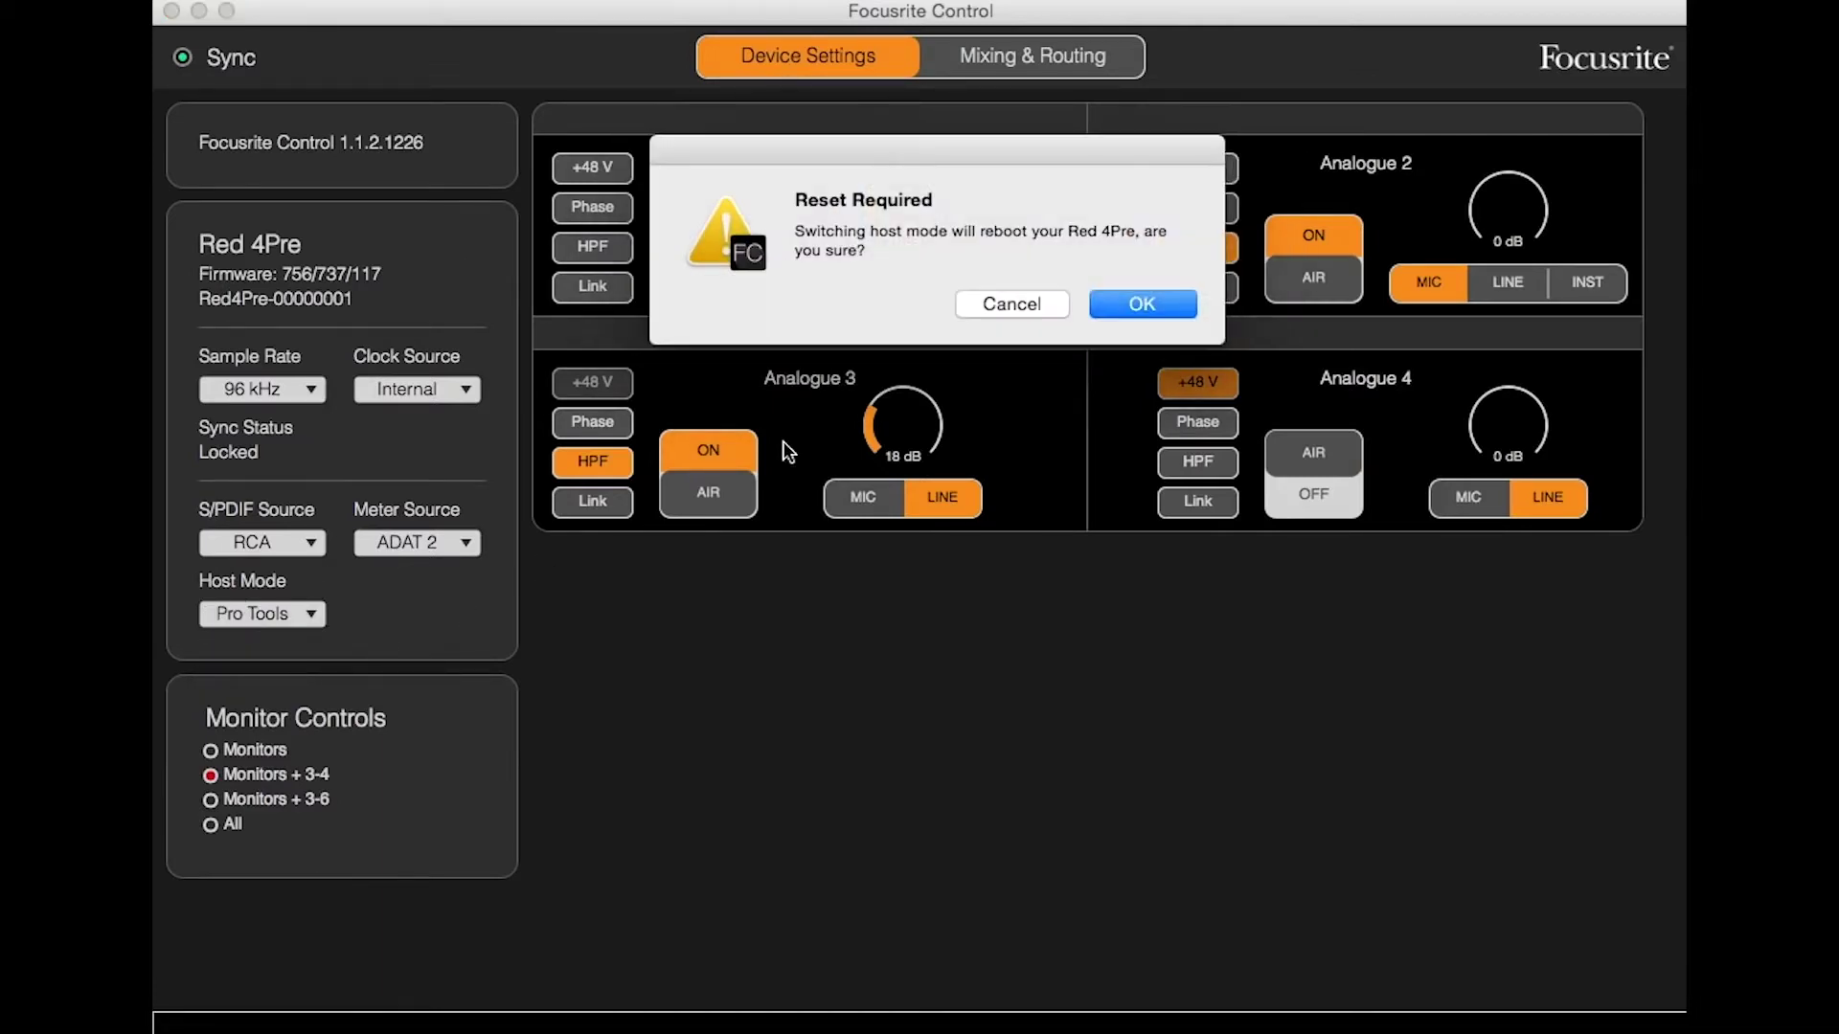
pyautogui.click(1141, 304)
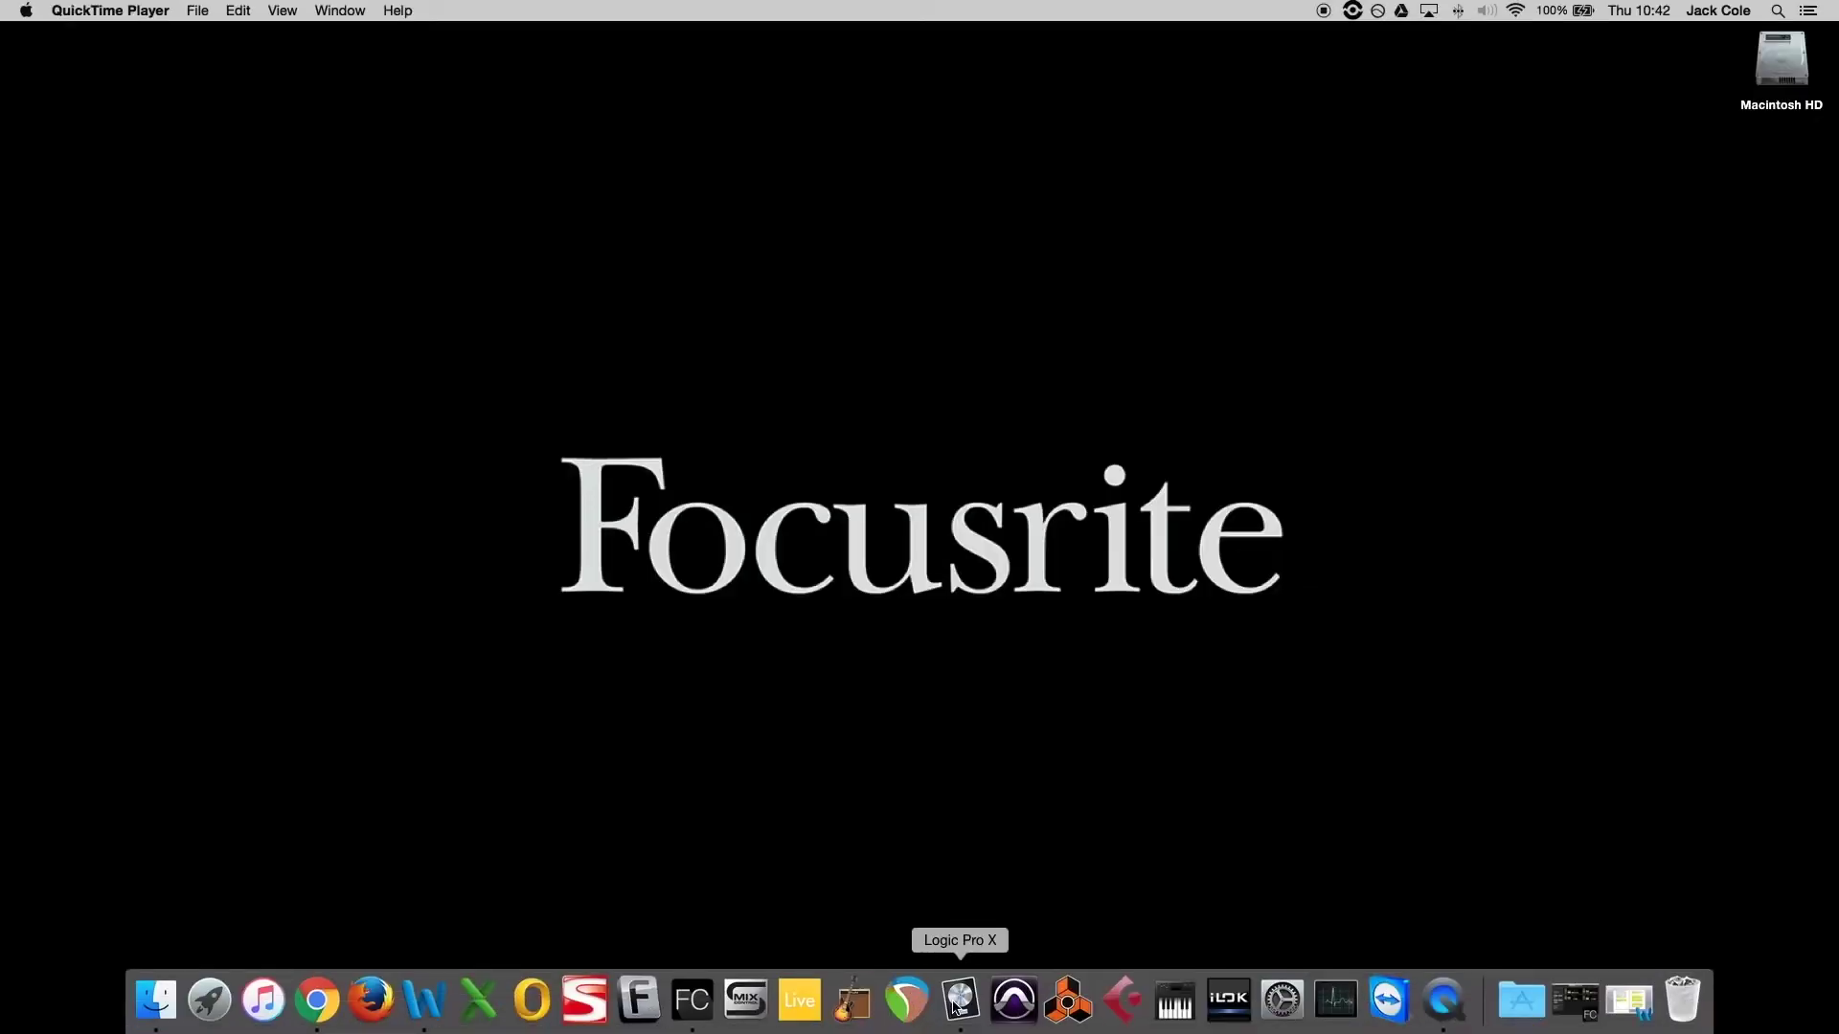
# Launch Logic Pro X and confirm Focusrite Thunderbolt is the device in Audio preferences
pyautogui.click(959, 1005)
pyautogui.click(90, 10)
pyautogui.moveTo(106, 63)
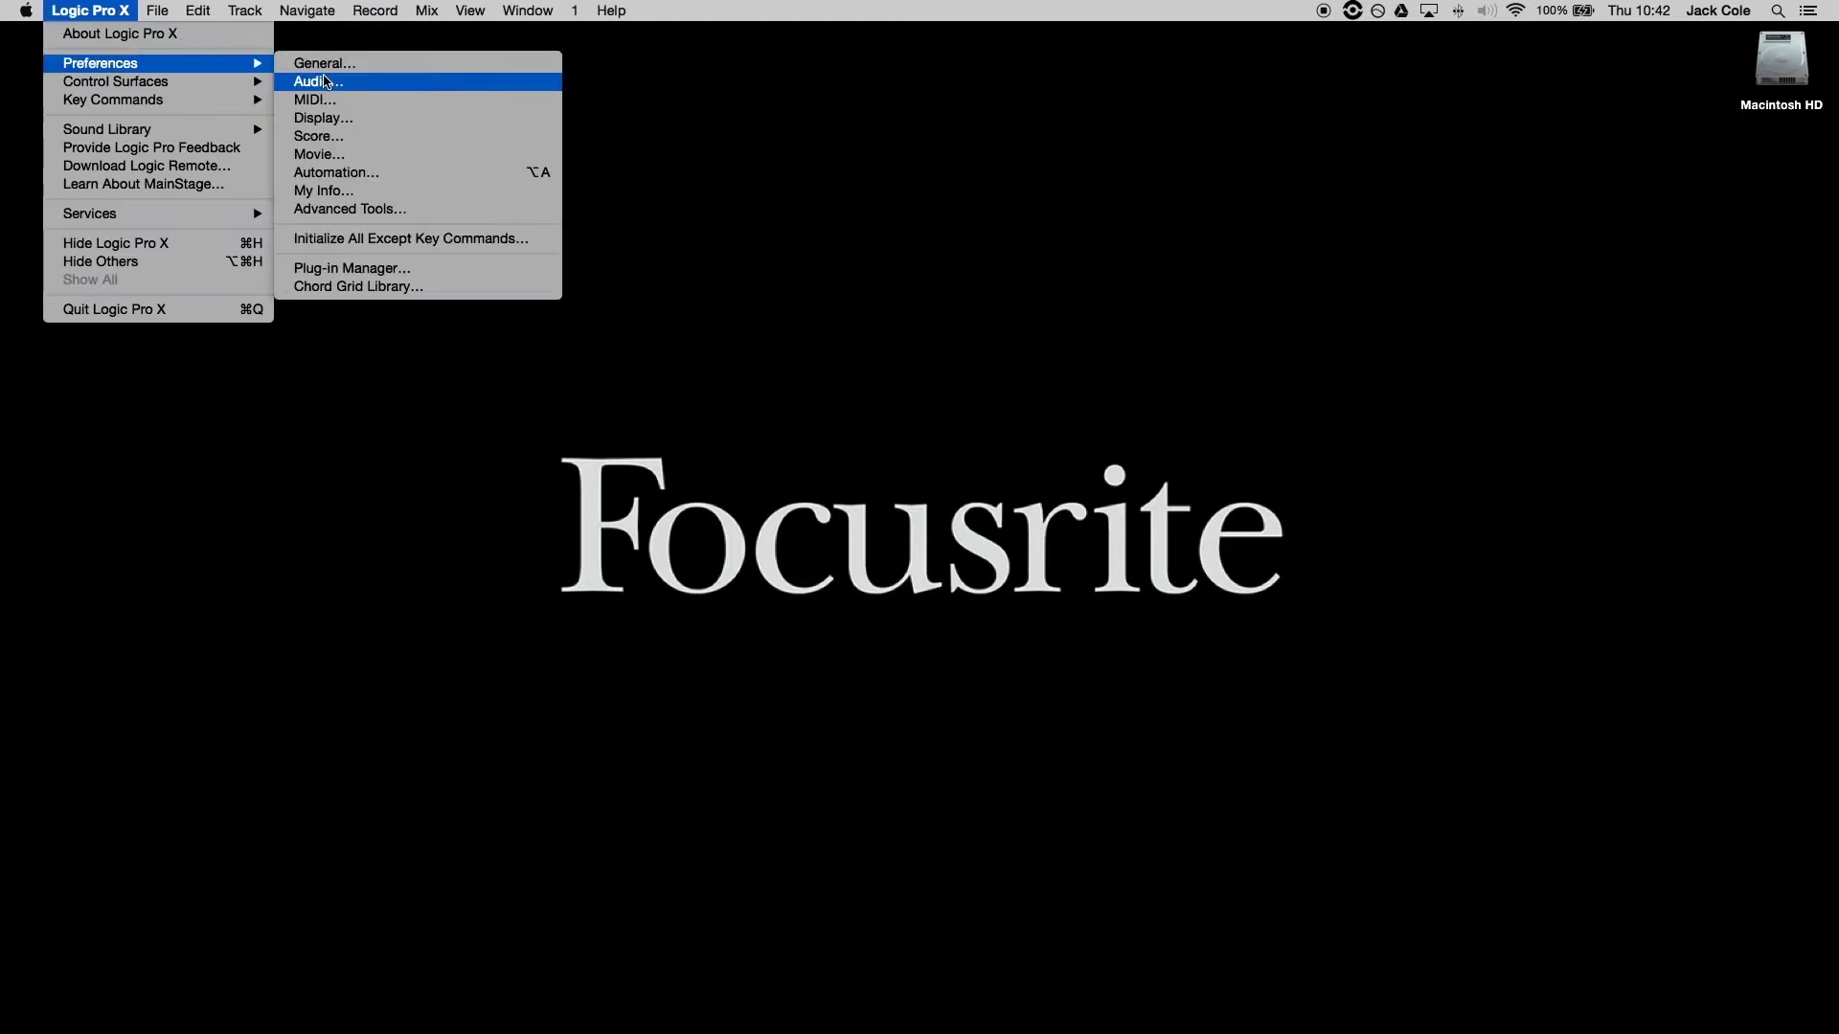
pyautogui.click(328, 90)
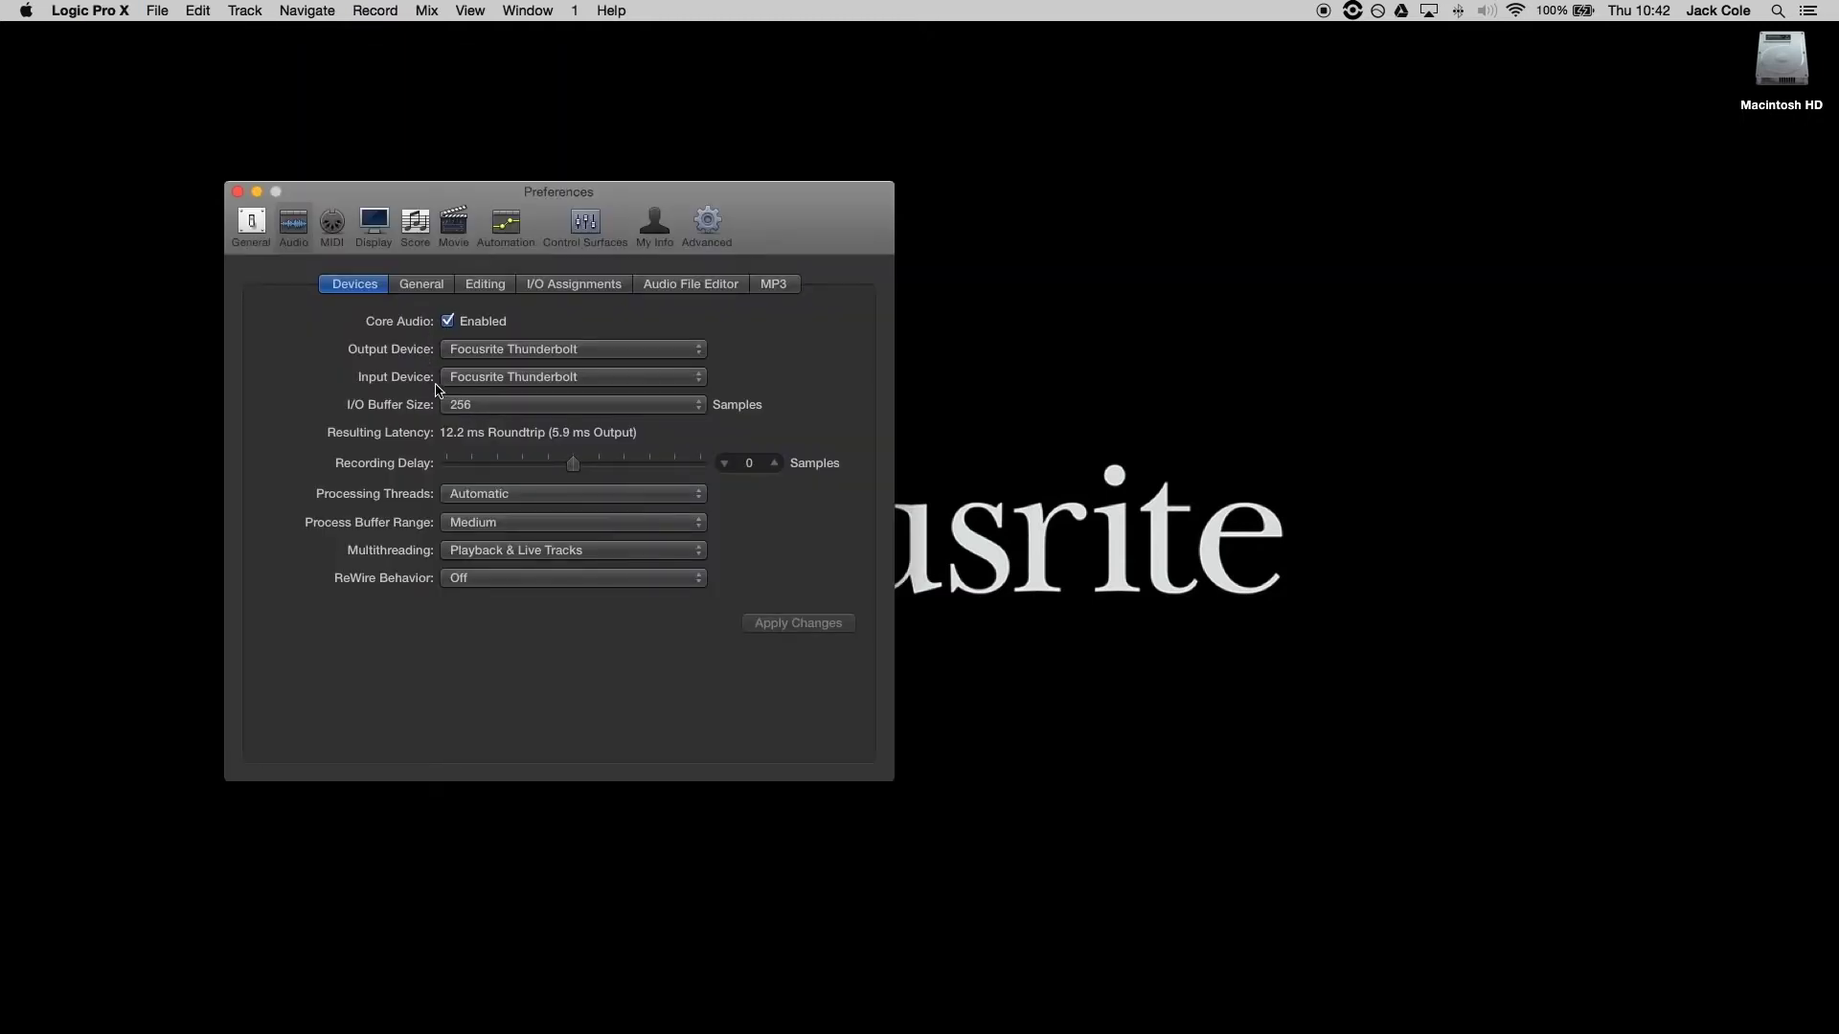
pyautogui.click(239, 193)
# Add a new audio track, Audio 1, to the empty project
pyautogui.click(168, 18)
pyautogui.click(178, 36)
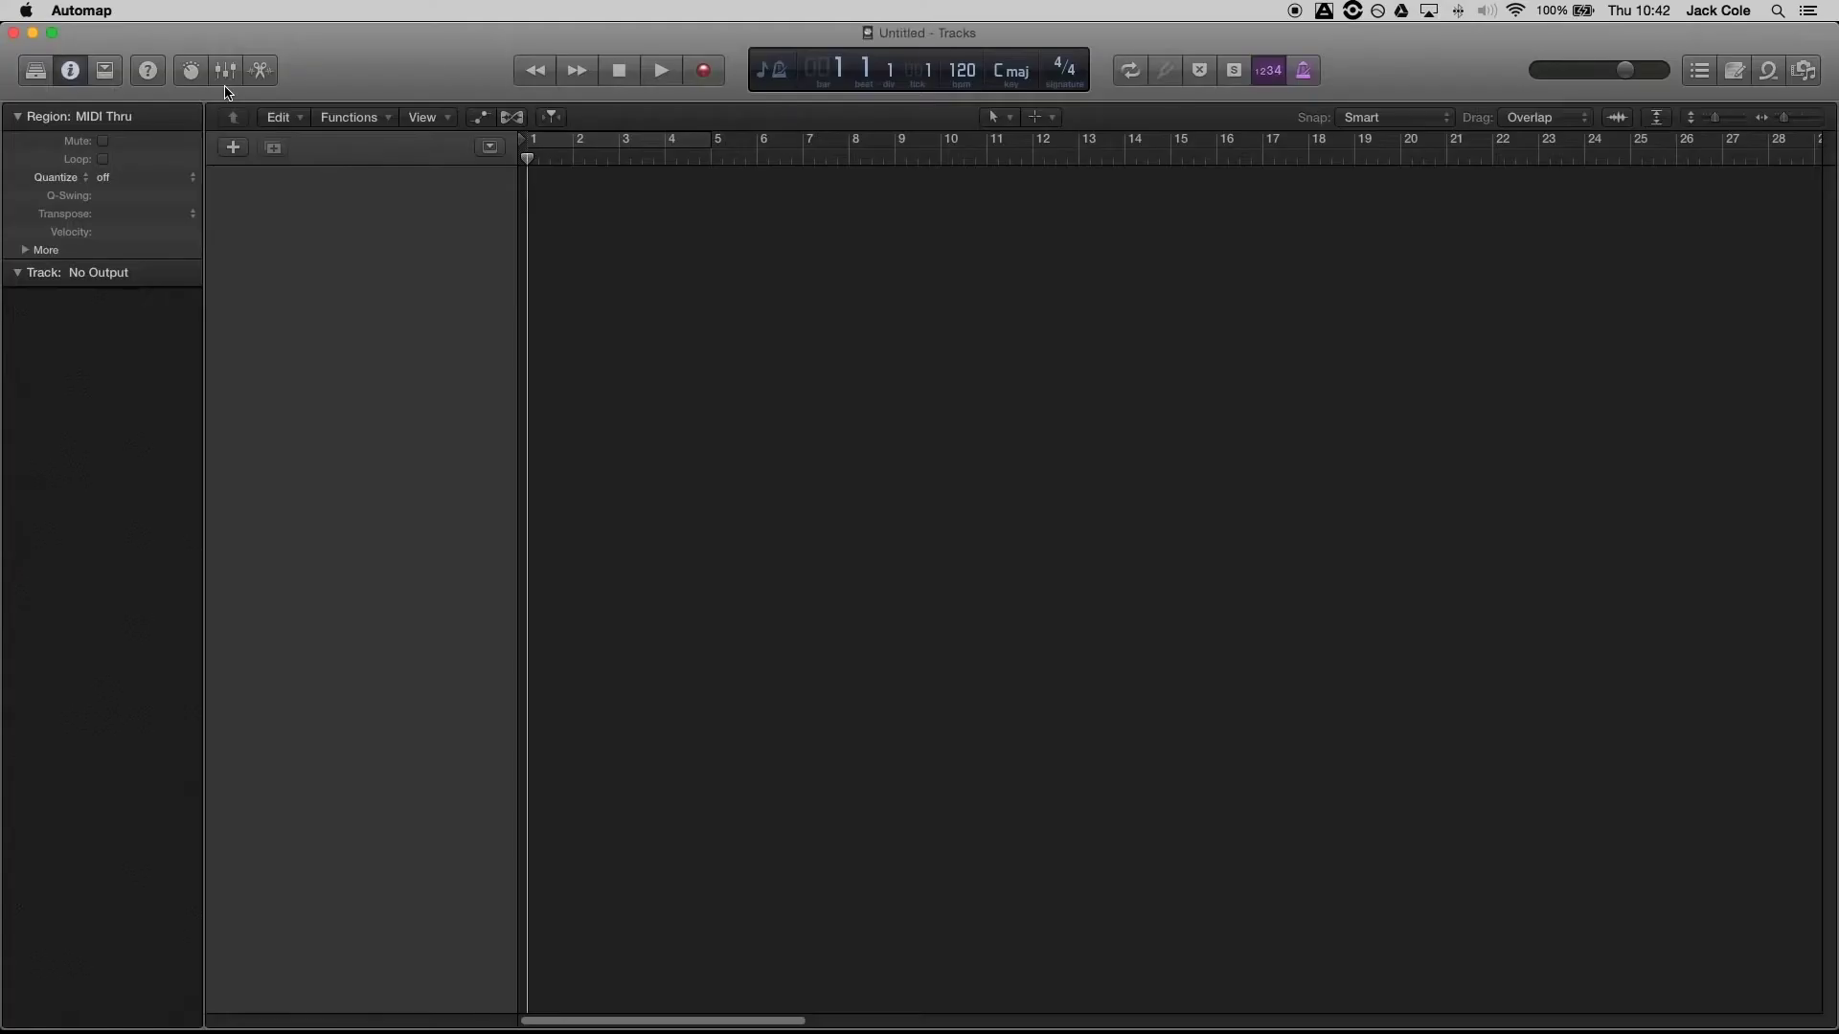
pyautogui.click(1159, 389)
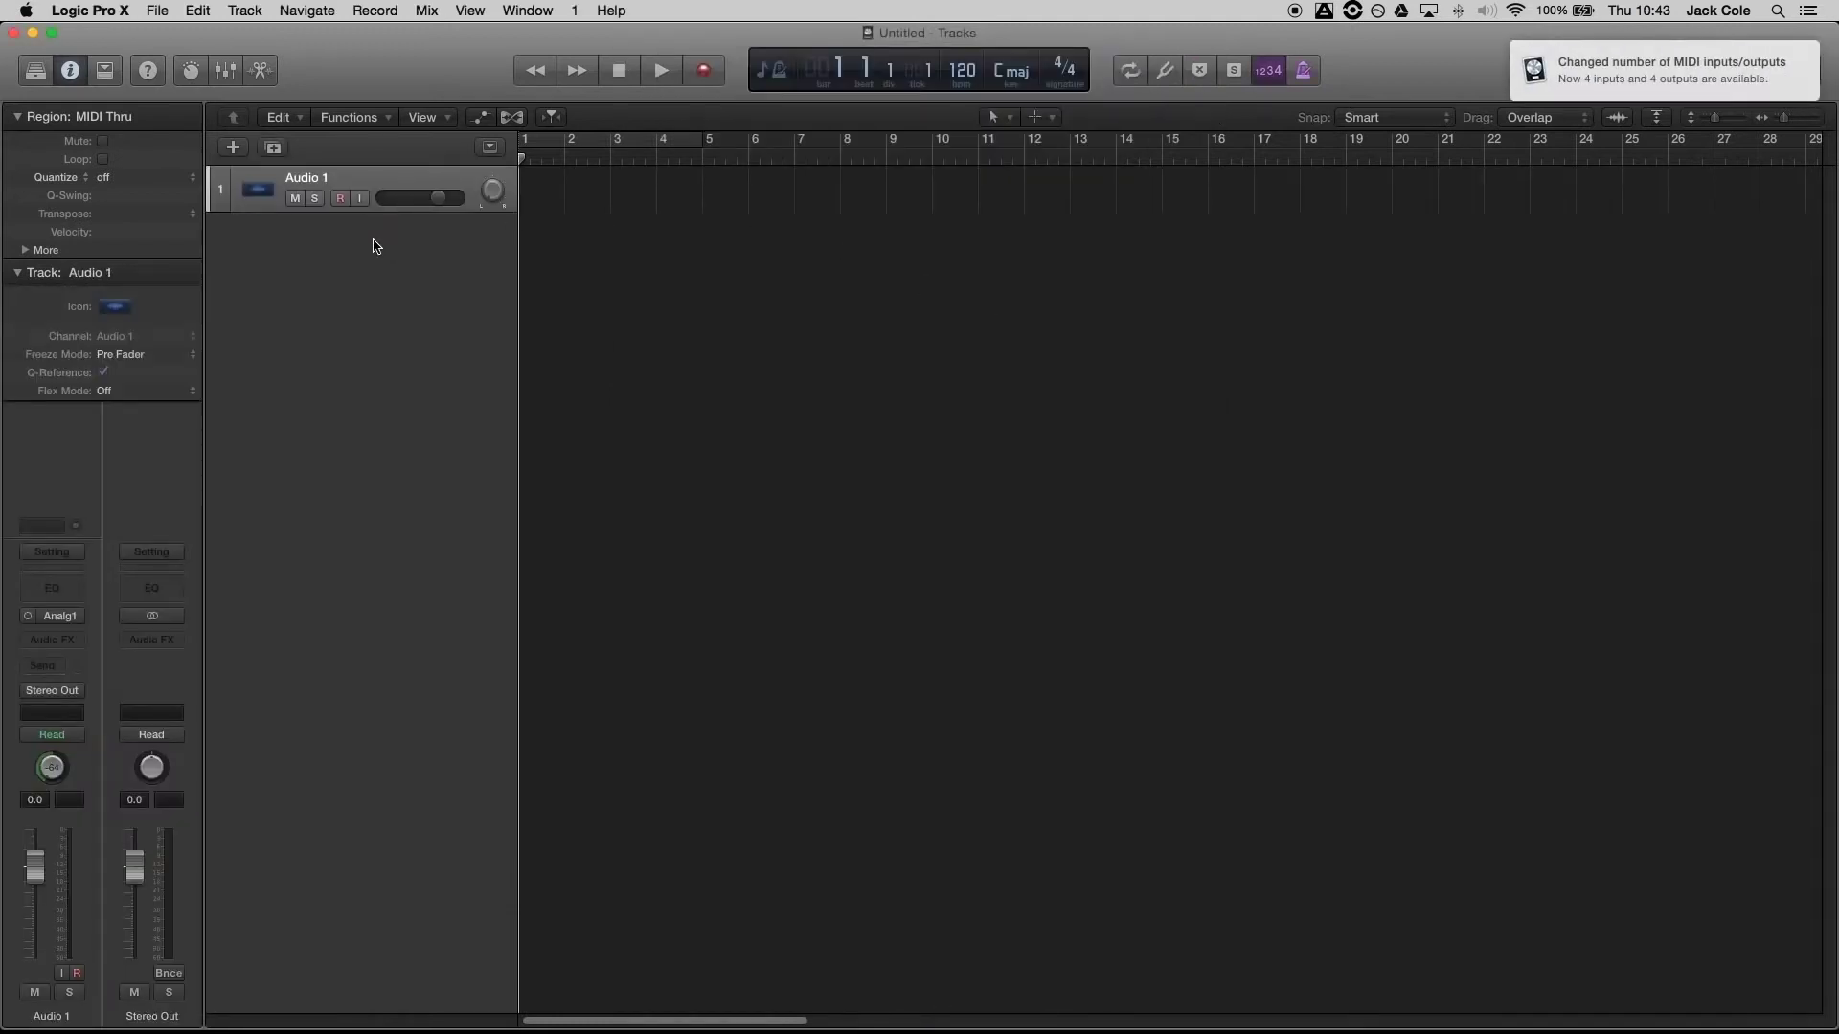
# Set Inputs 45–52 in I/O Labels to Provided by Driver for their Dante names, then close the window
pyautogui.click(452, 8)
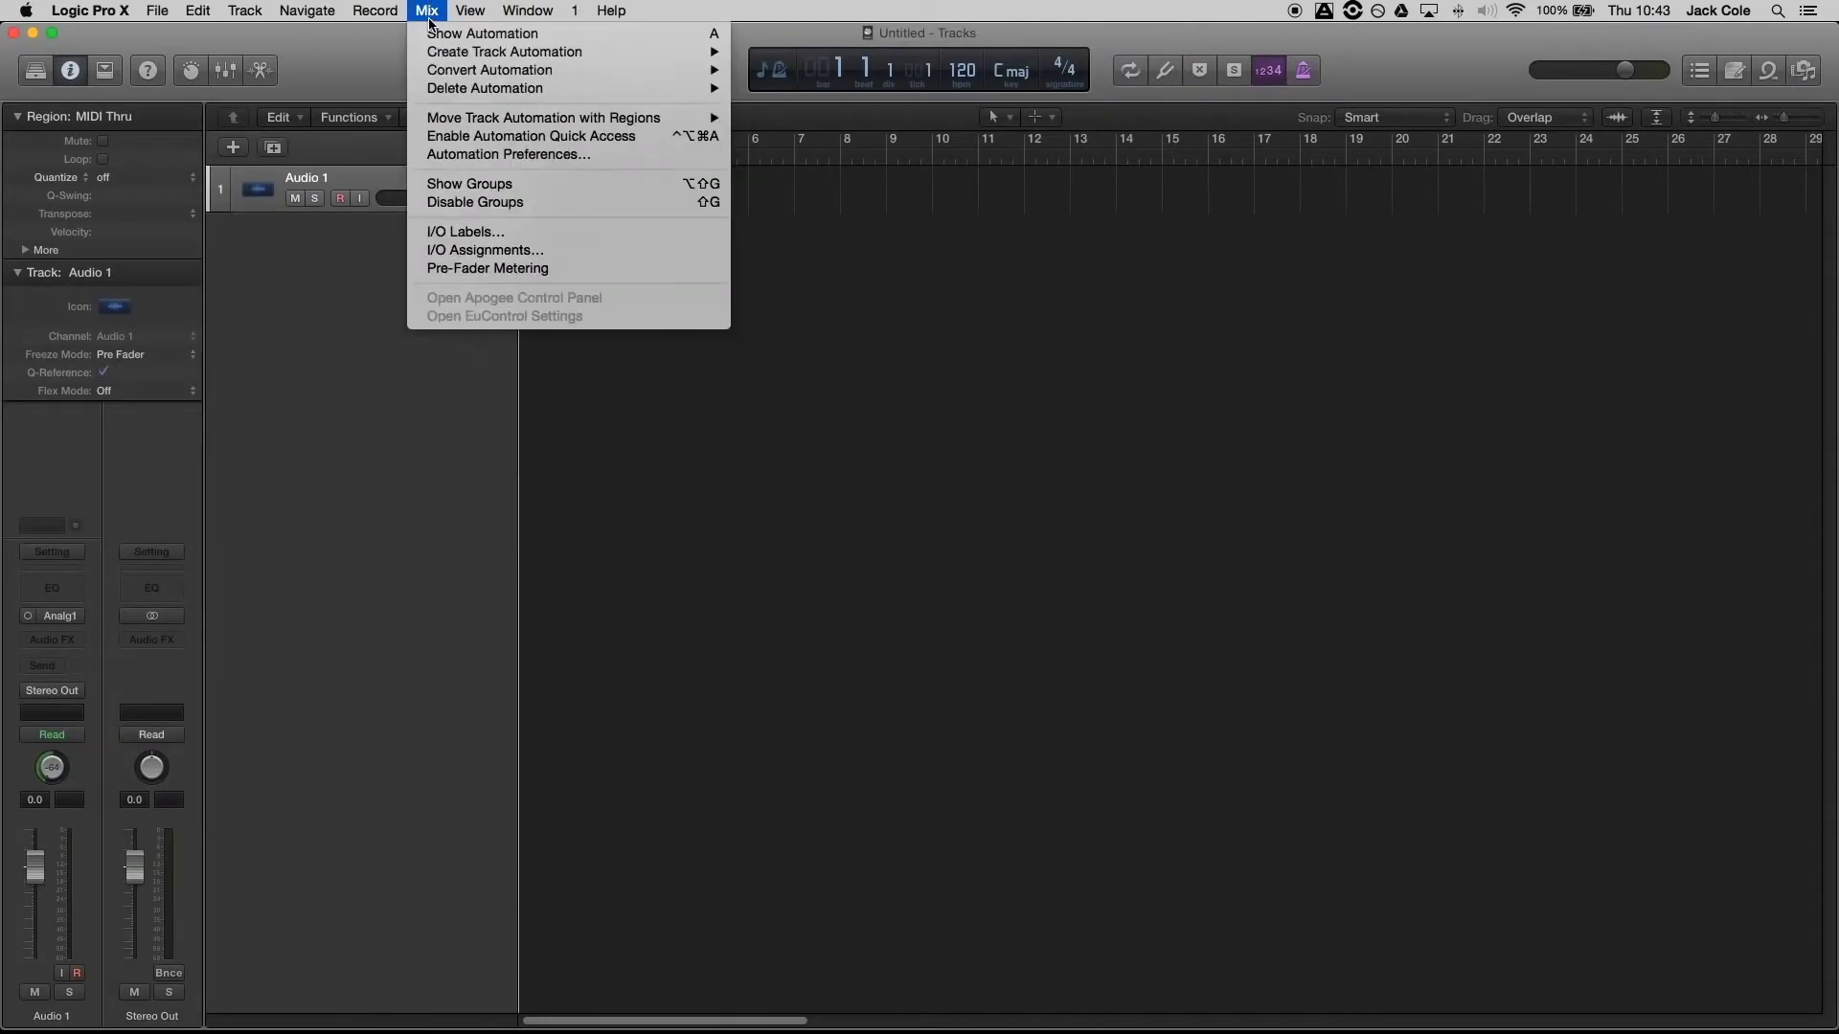
pyautogui.click(458, 232)
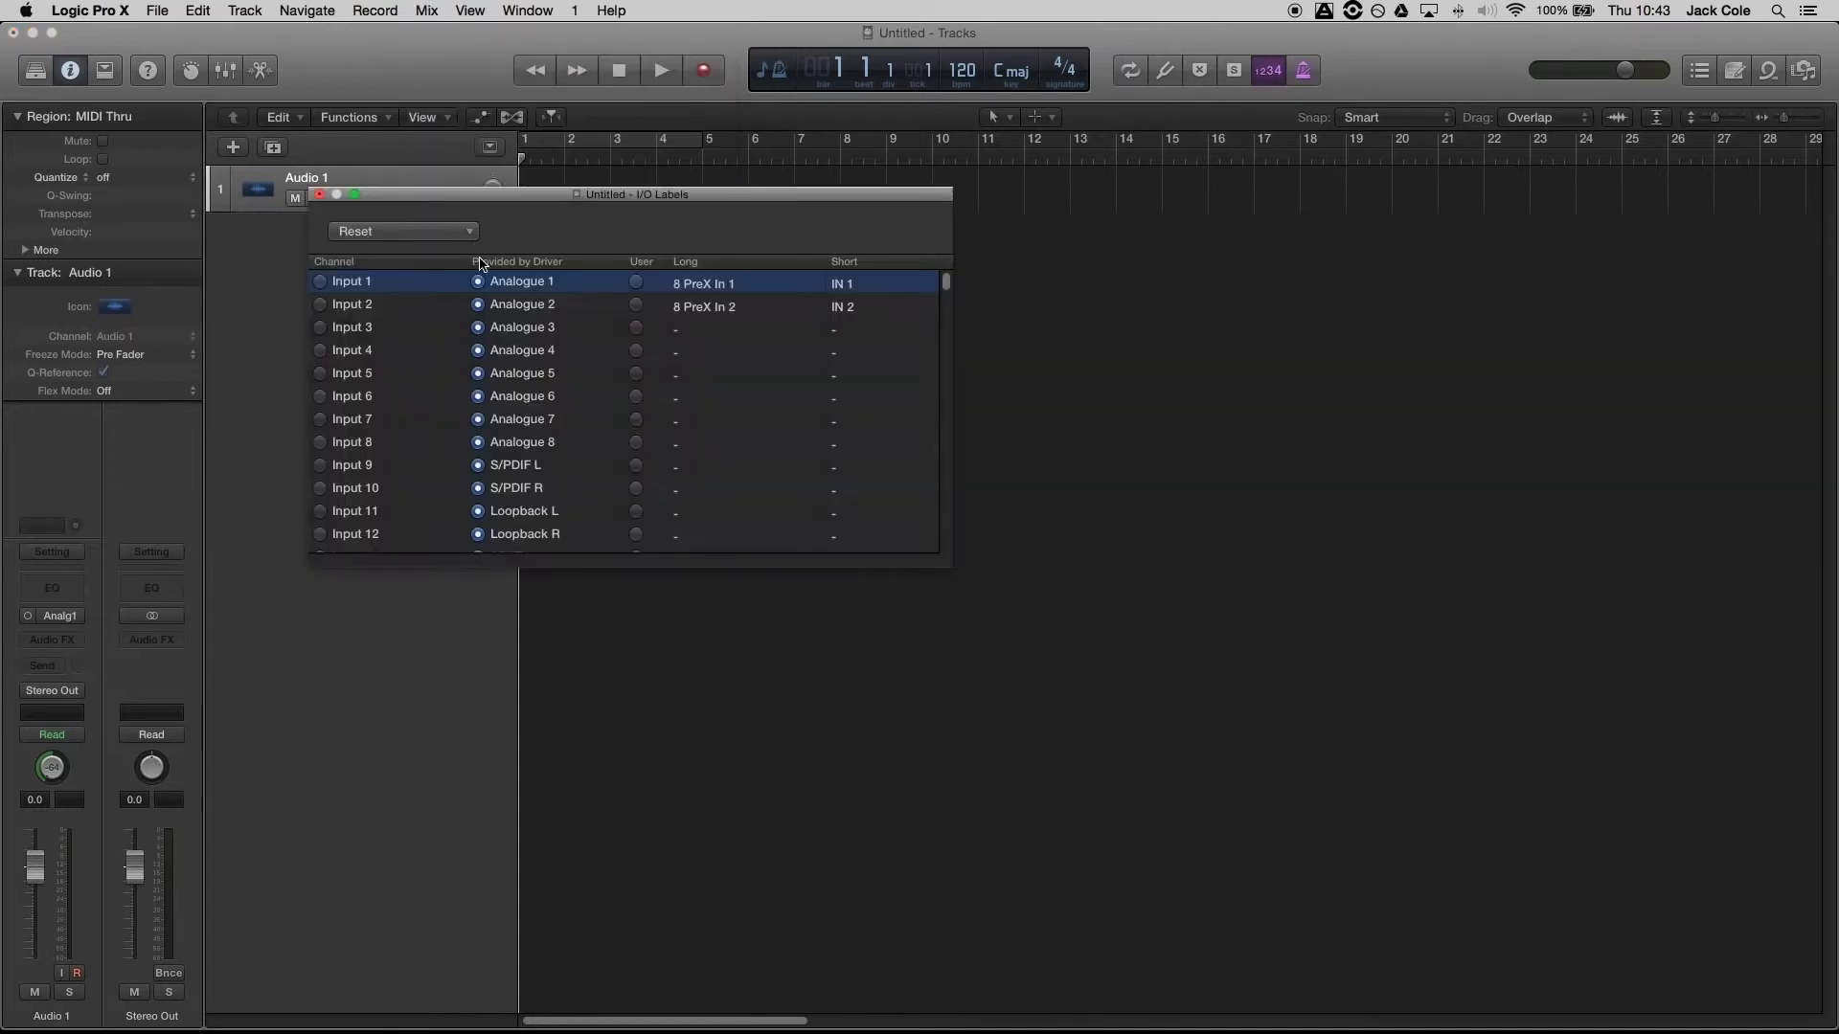
pyautogui.scroll(-10, 506, 306)
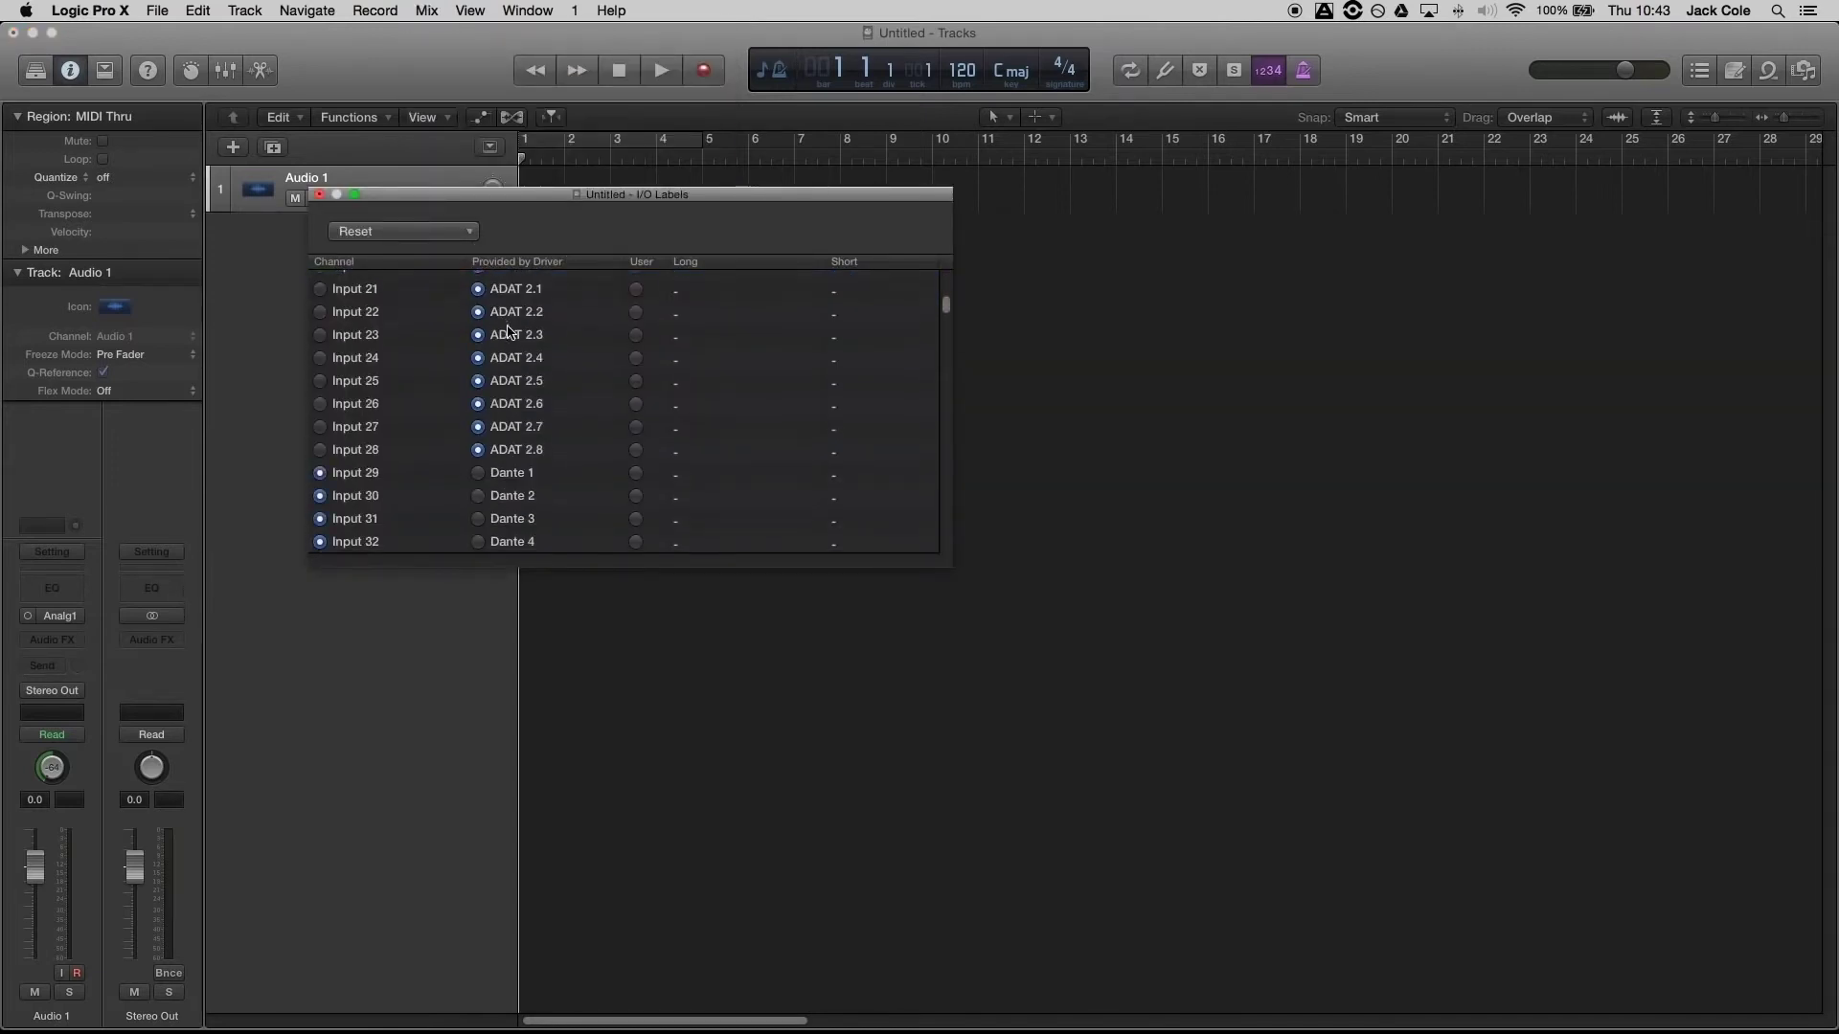
pyautogui.scroll(-3, 509, 332)
pyautogui.click(508, 409)
pyautogui.scroll(-10, 509, 410)
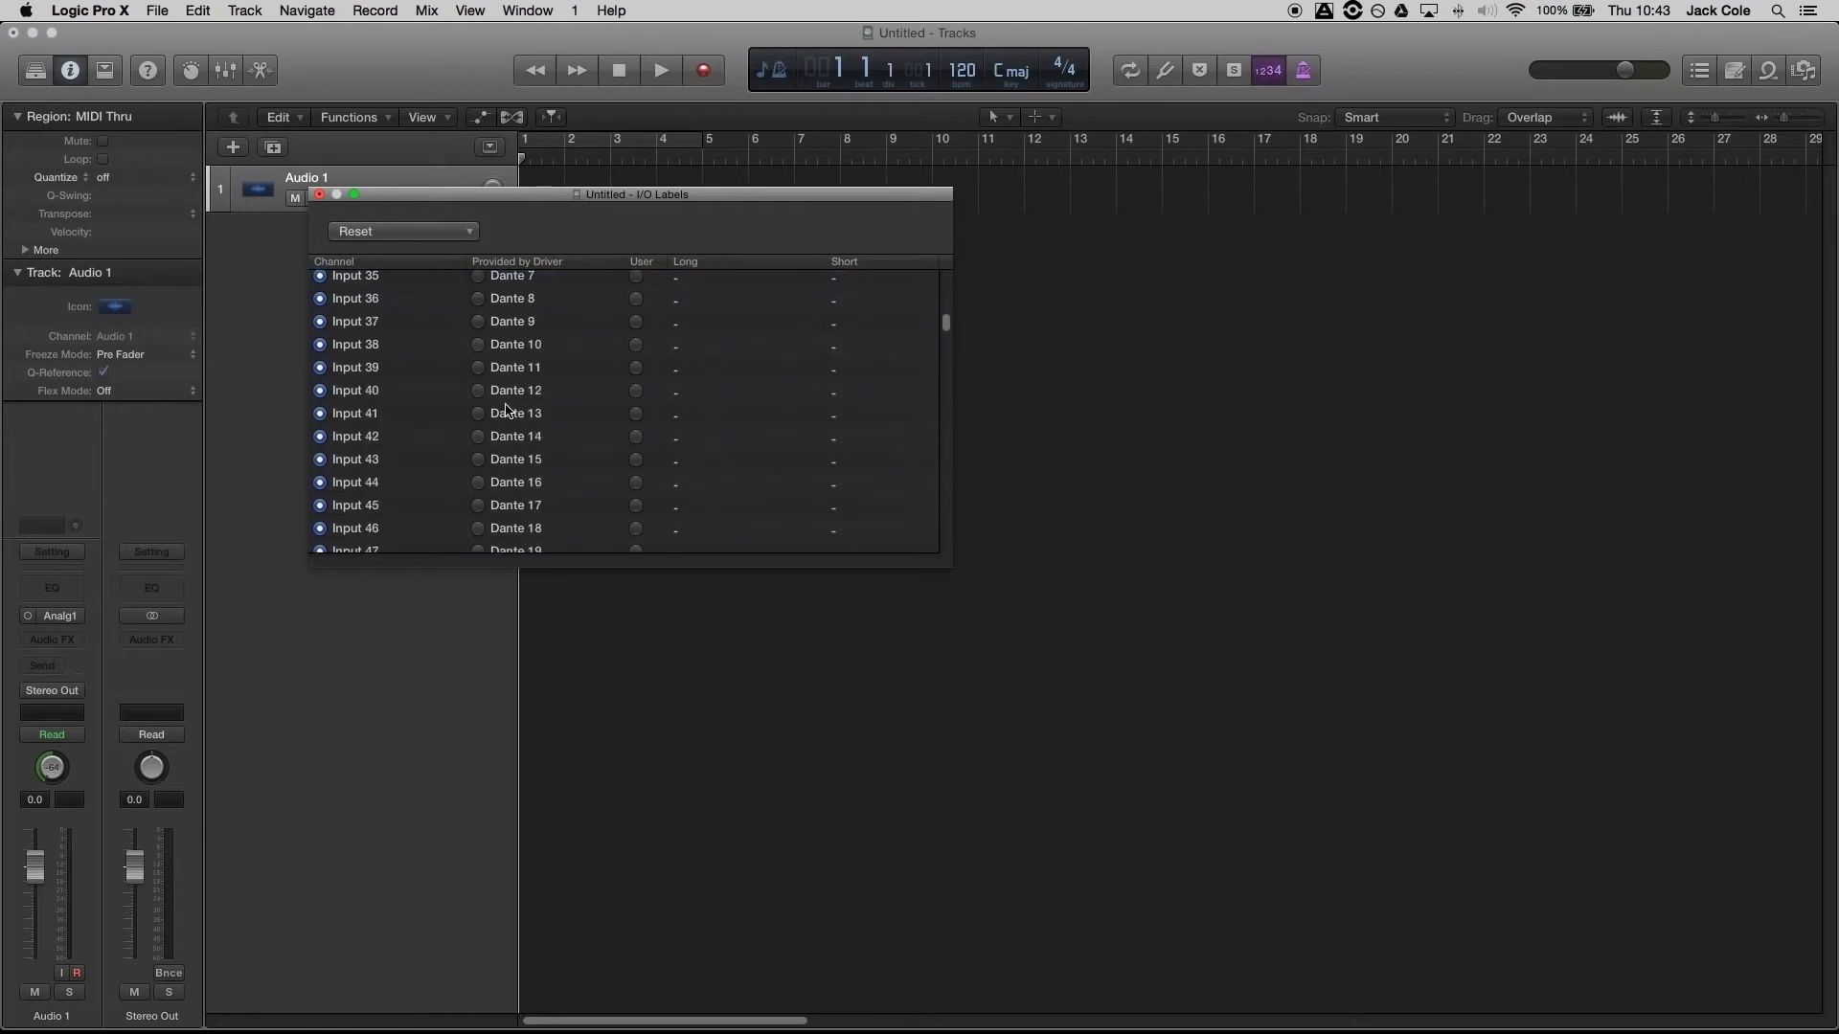
pyautogui.scroll(-5, 505, 412)
pyautogui.keyDown('shift'); pyautogui.click(522, 451); pyautogui.keyUp('shift')
pyautogui.click(478, 277)
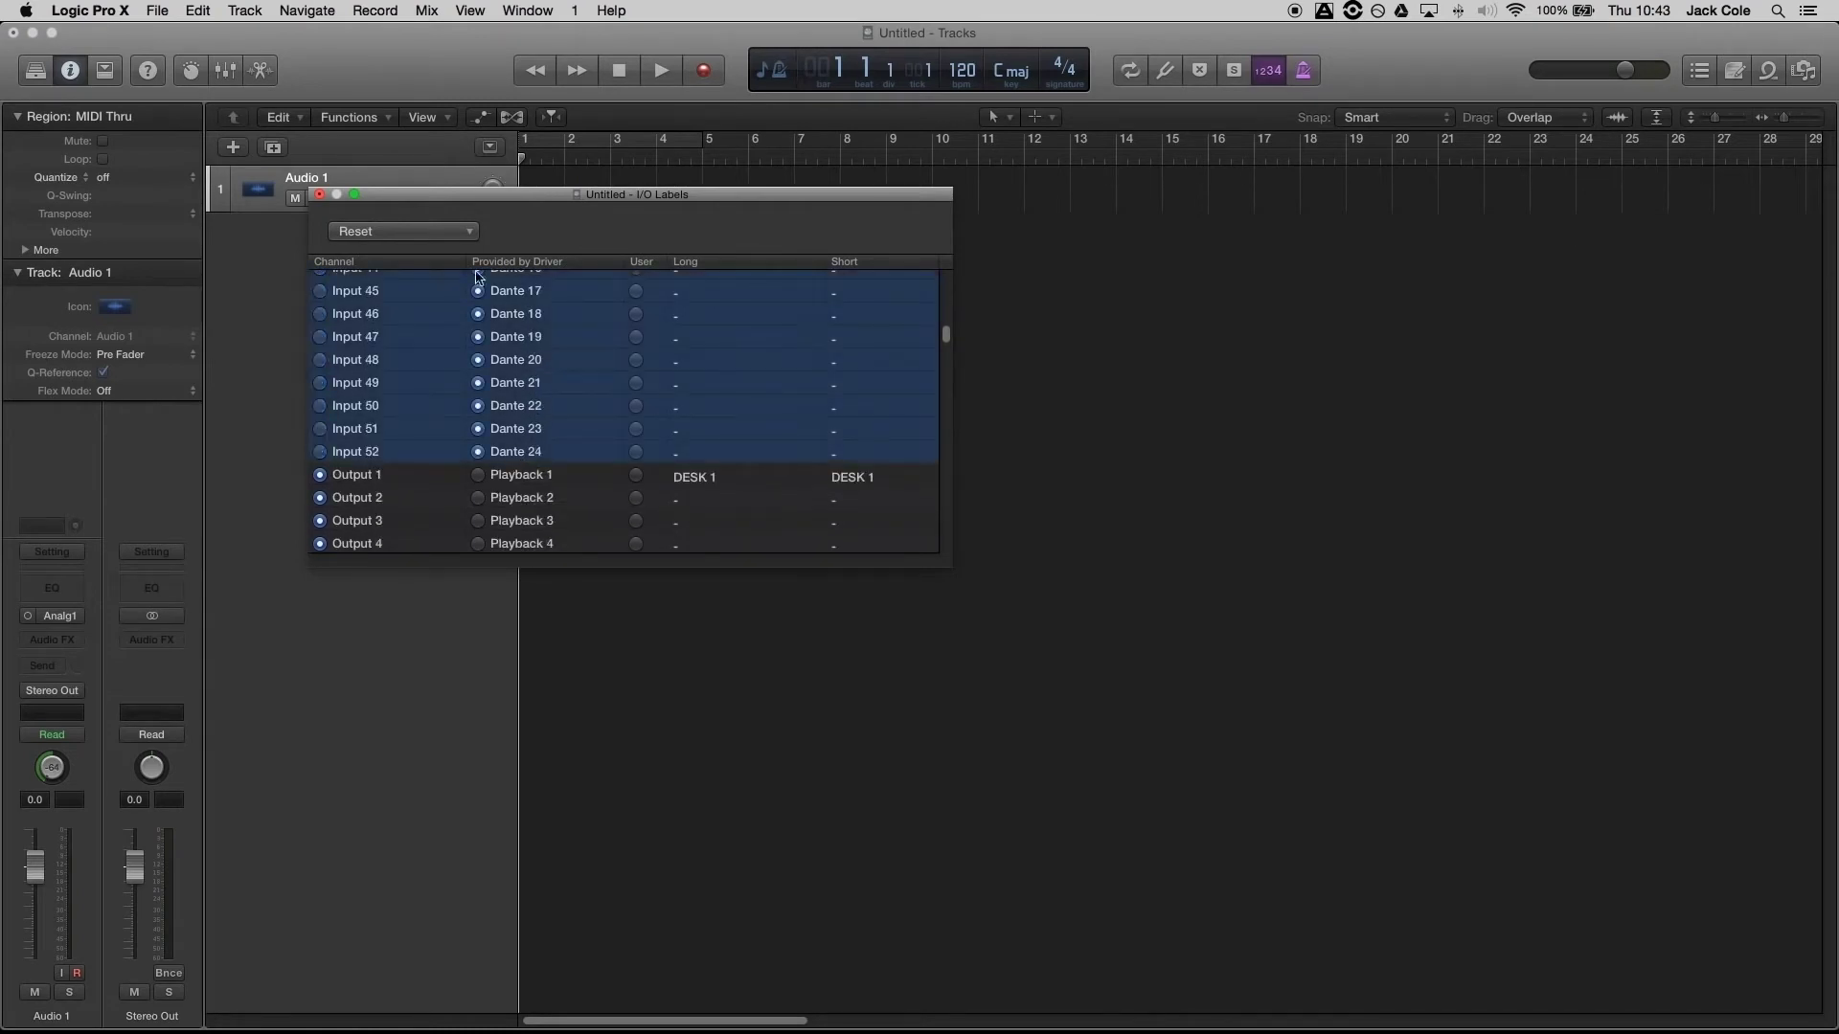
pyautogui.click(320, 195)
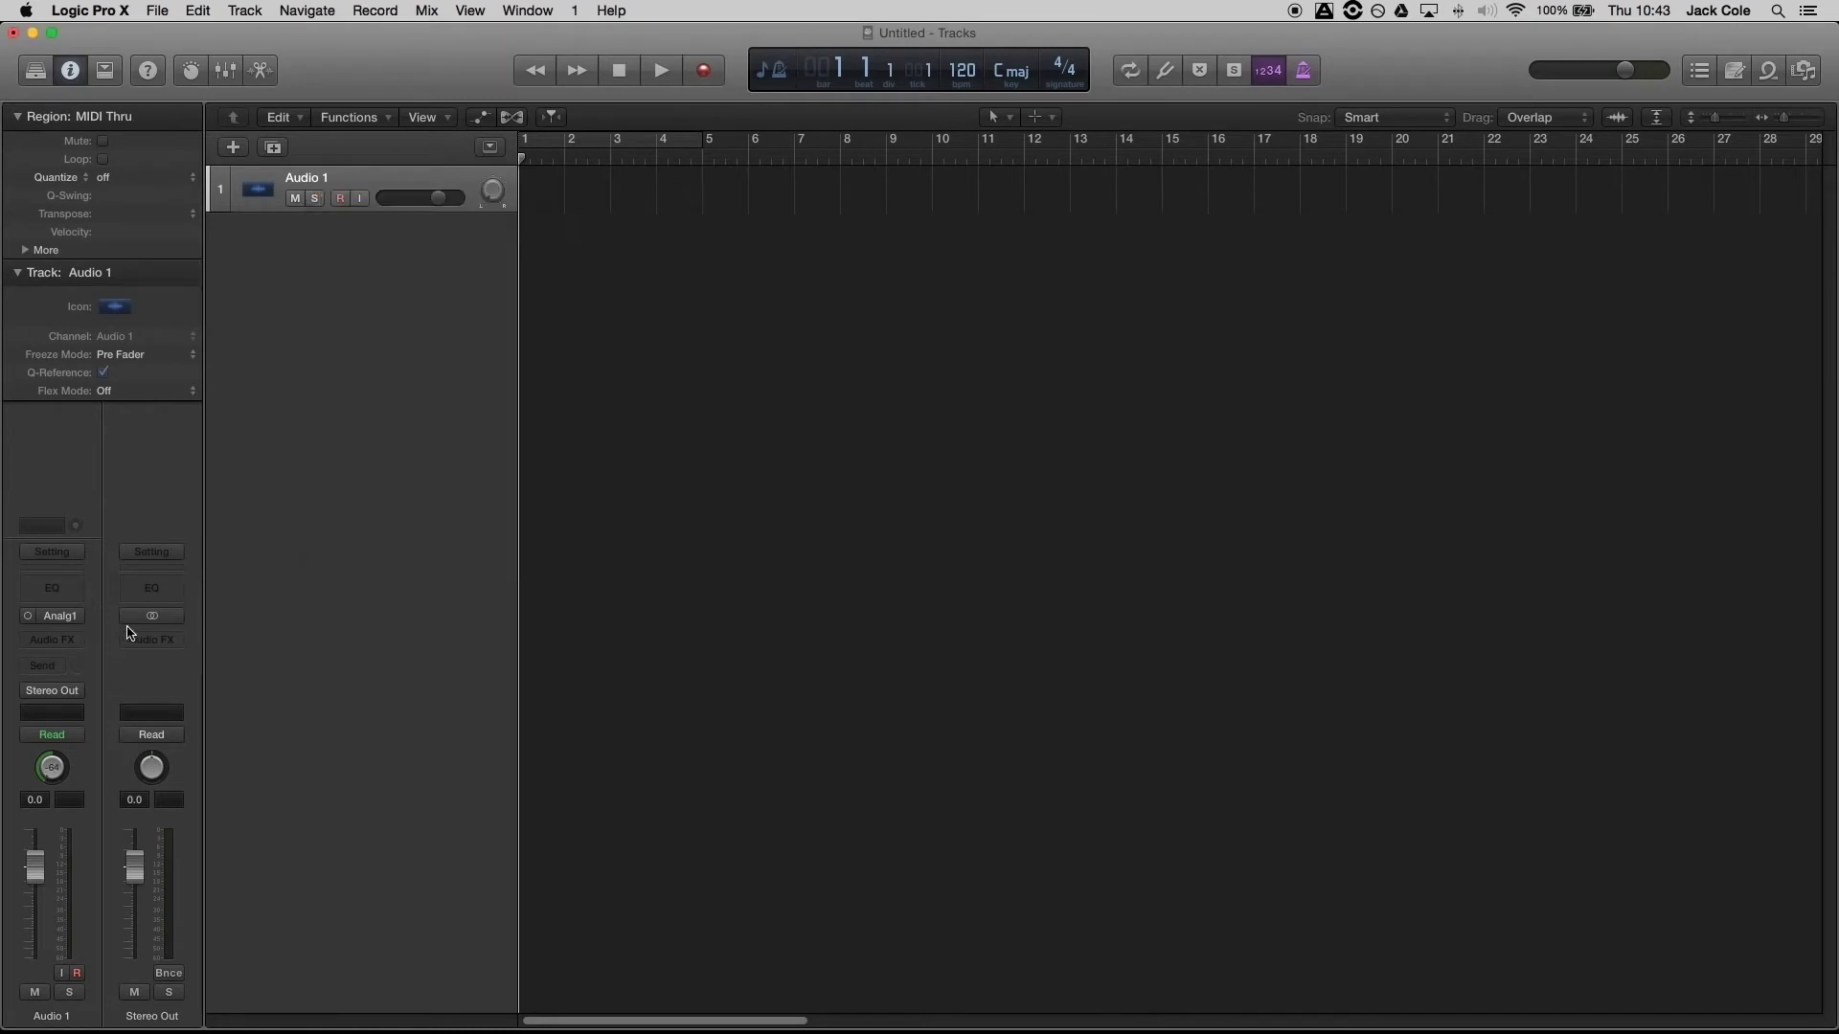
# Show Audio 1's input list, with Input 1 (Analogue 1) currently selected
pyautogui.click(55, 616)
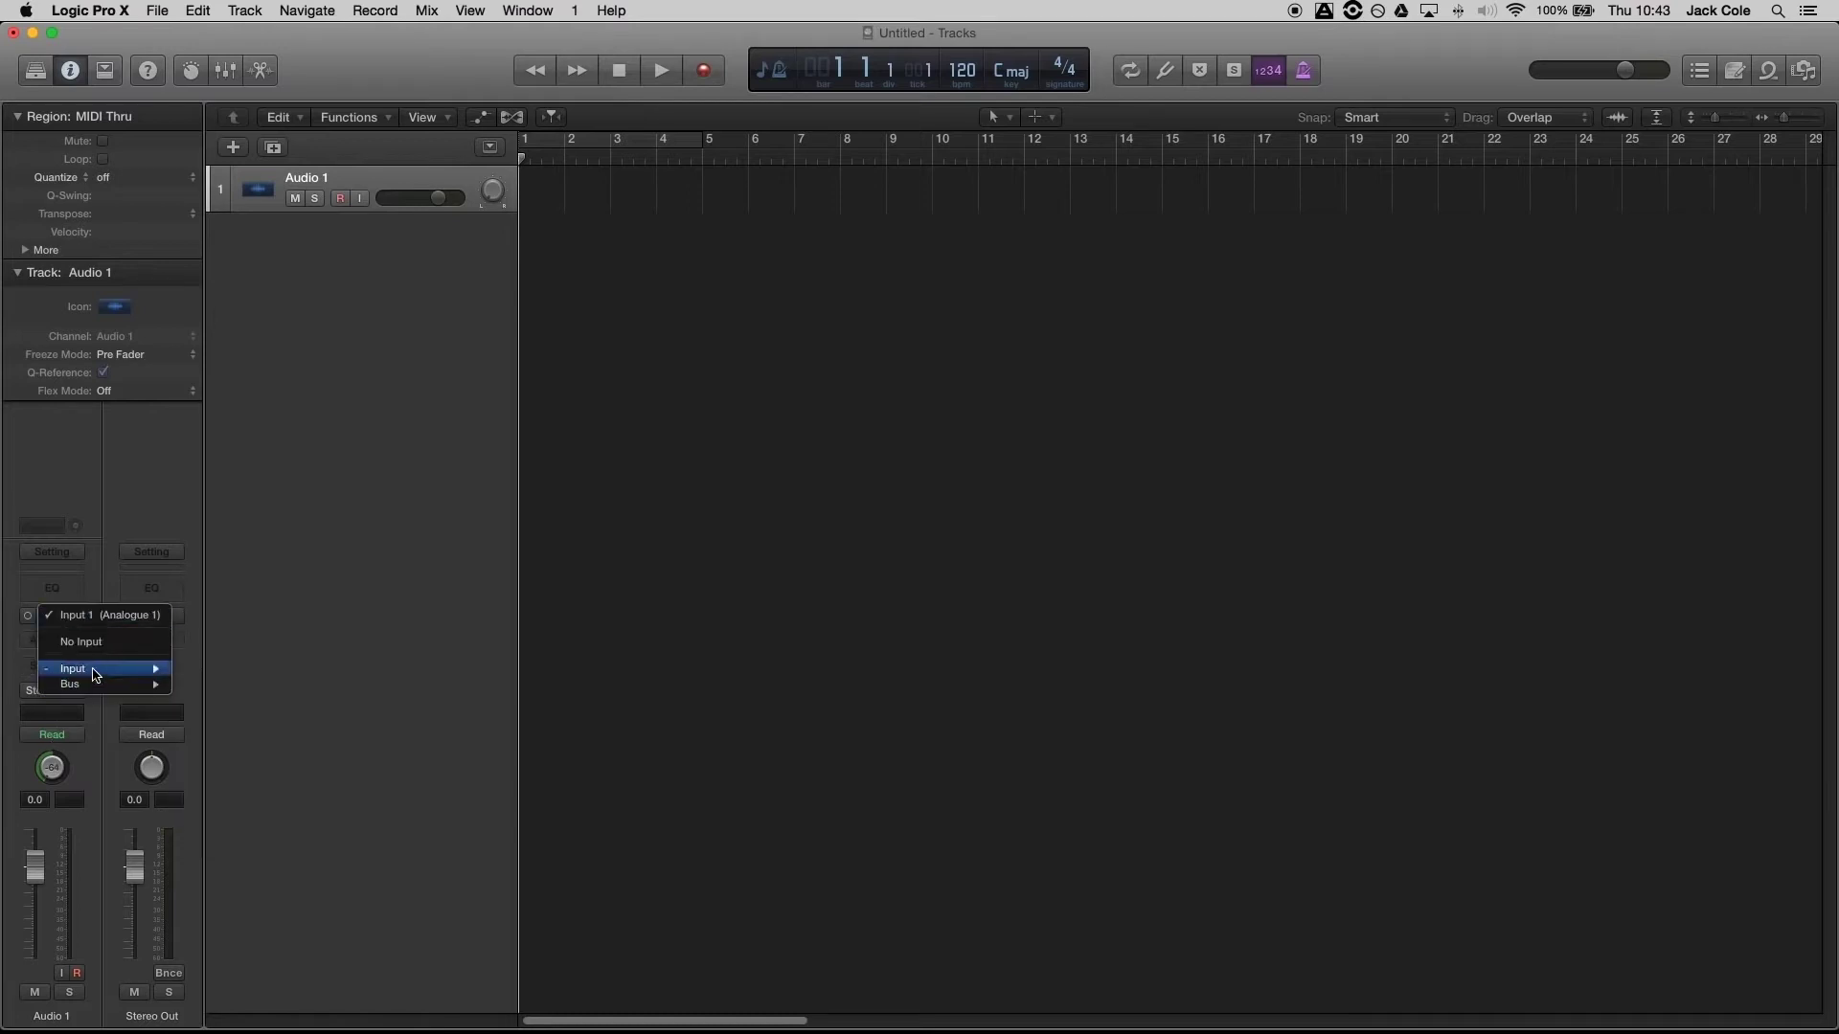
pyautogui.moveTo(96, 672)
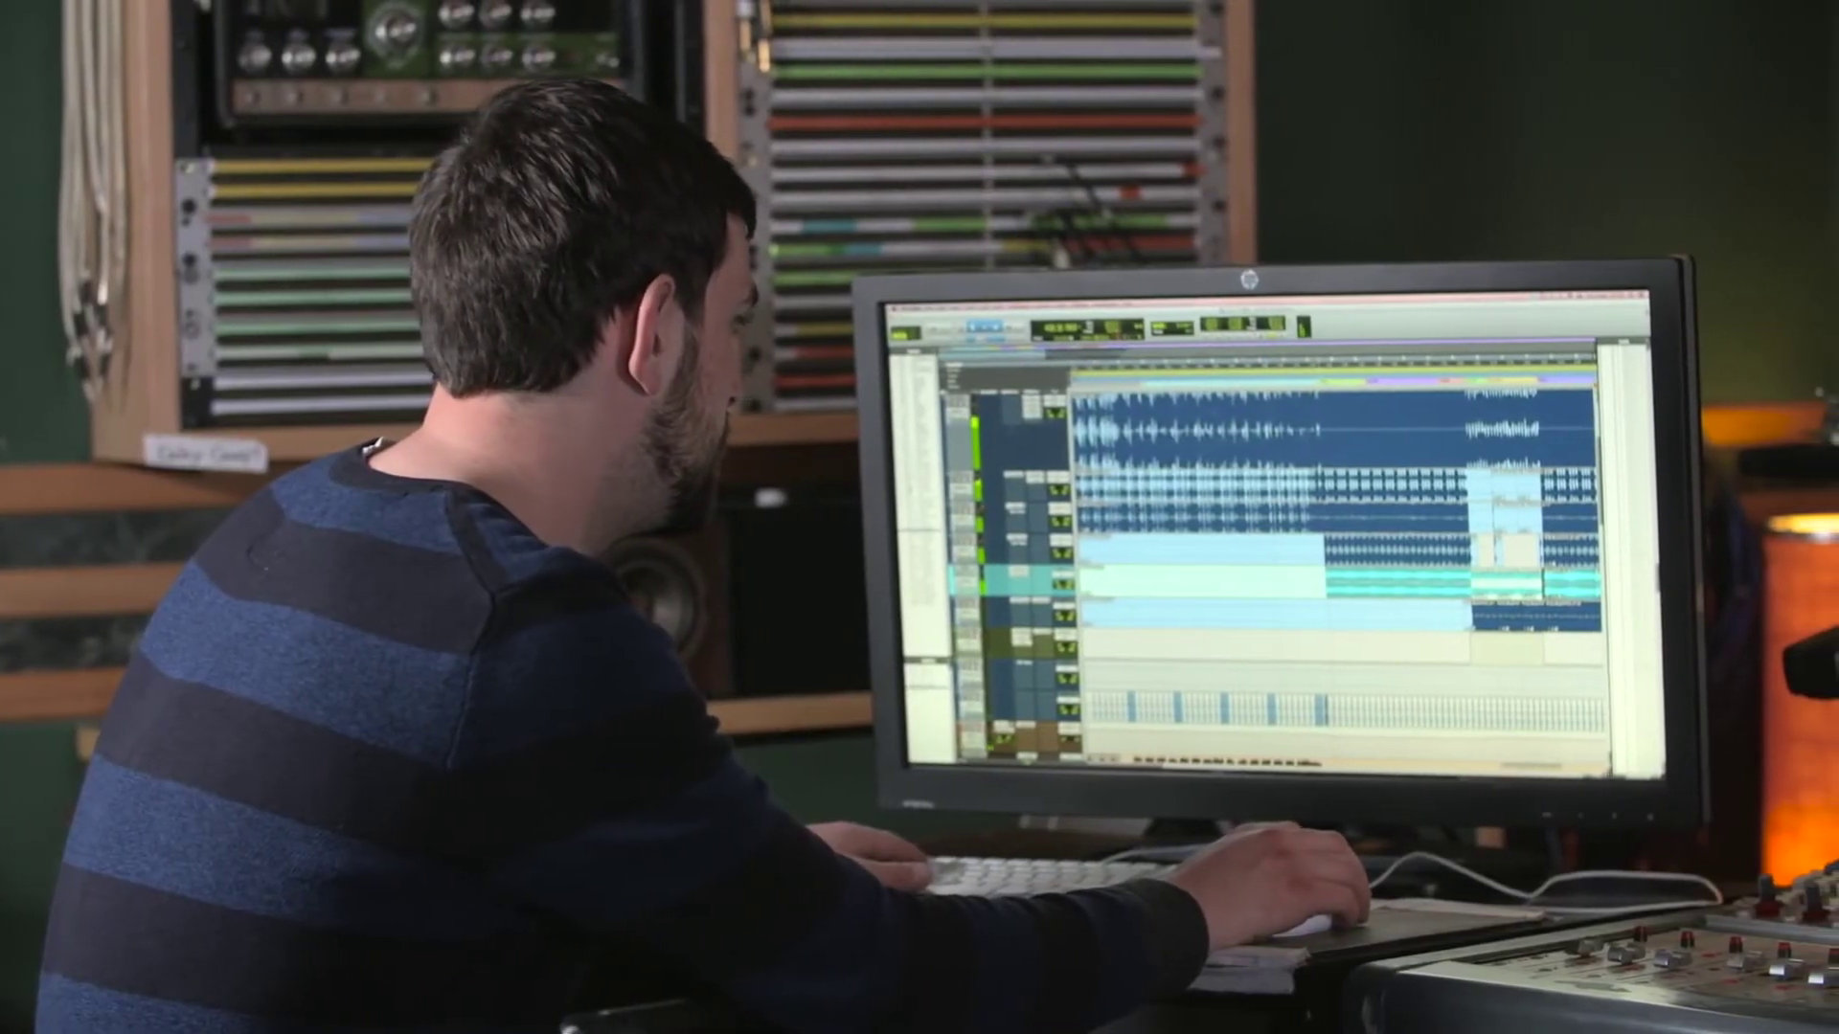
# Switch the Pro Tools session from the Edit timeline to the Mix window
pyautogui.scroll(-3, 1340, 575)
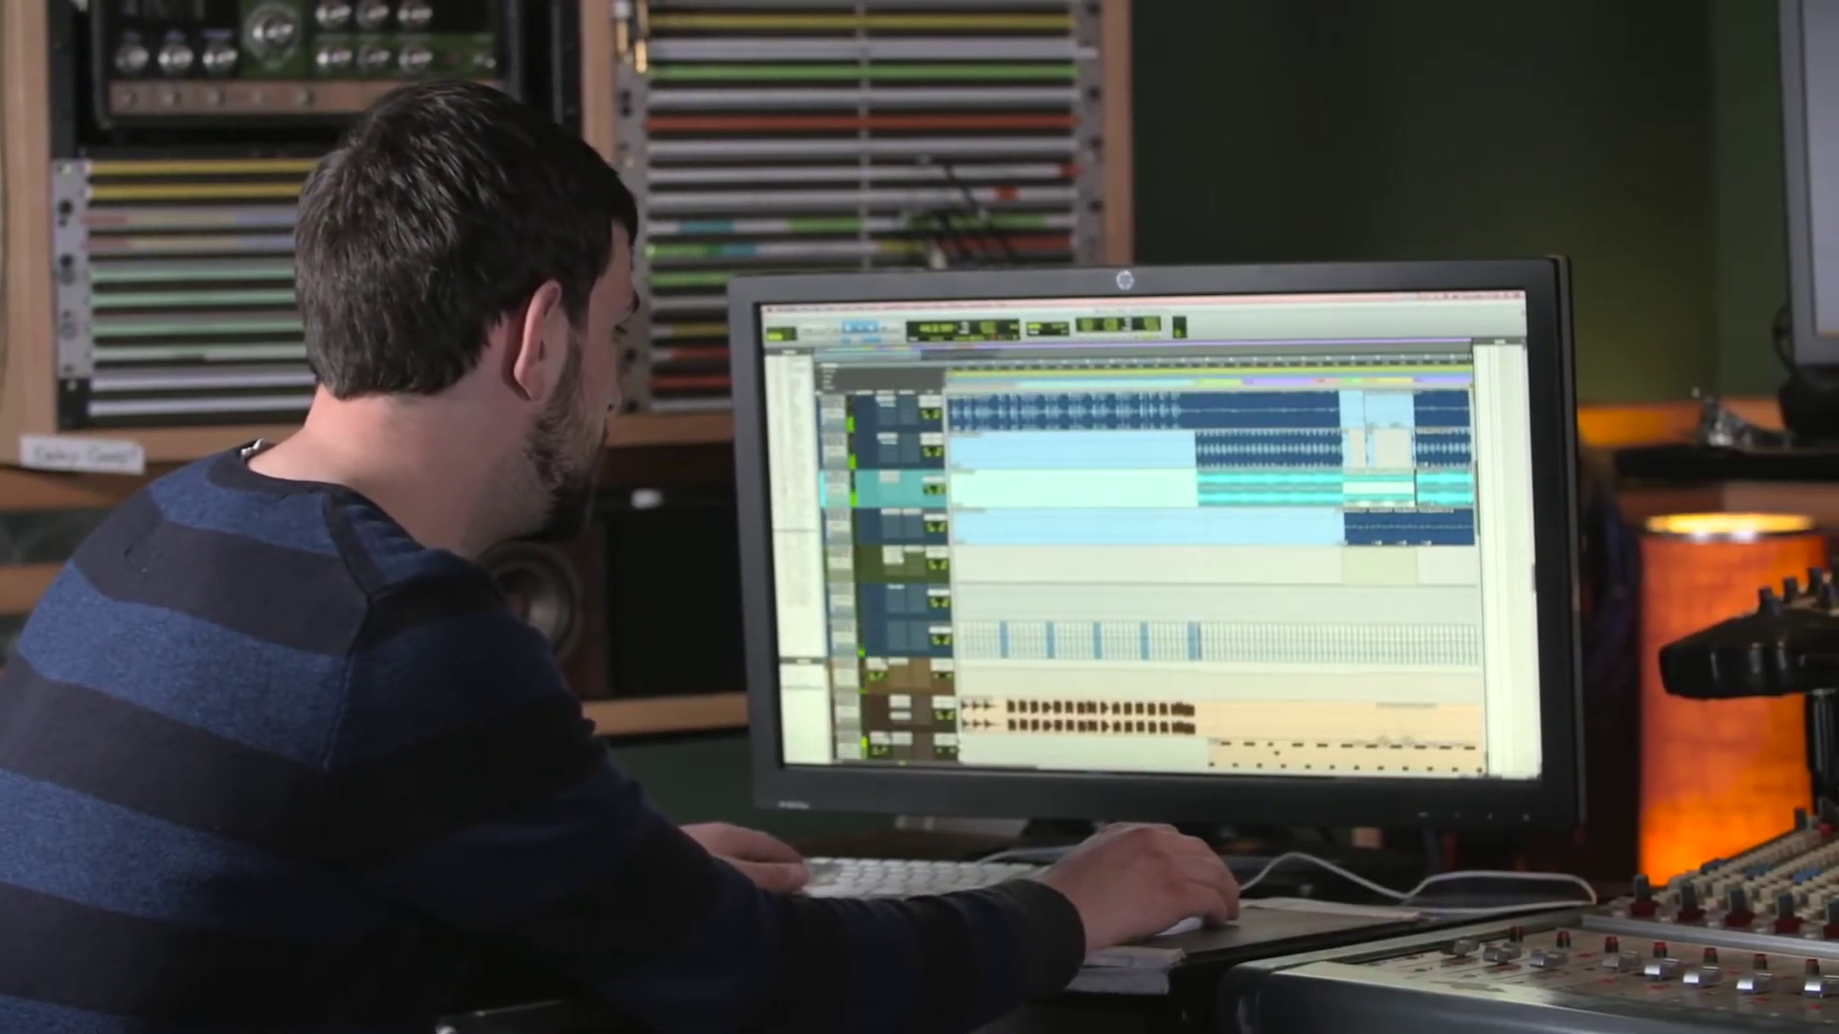
pyautogui.scroll(-2, 1197, 575)
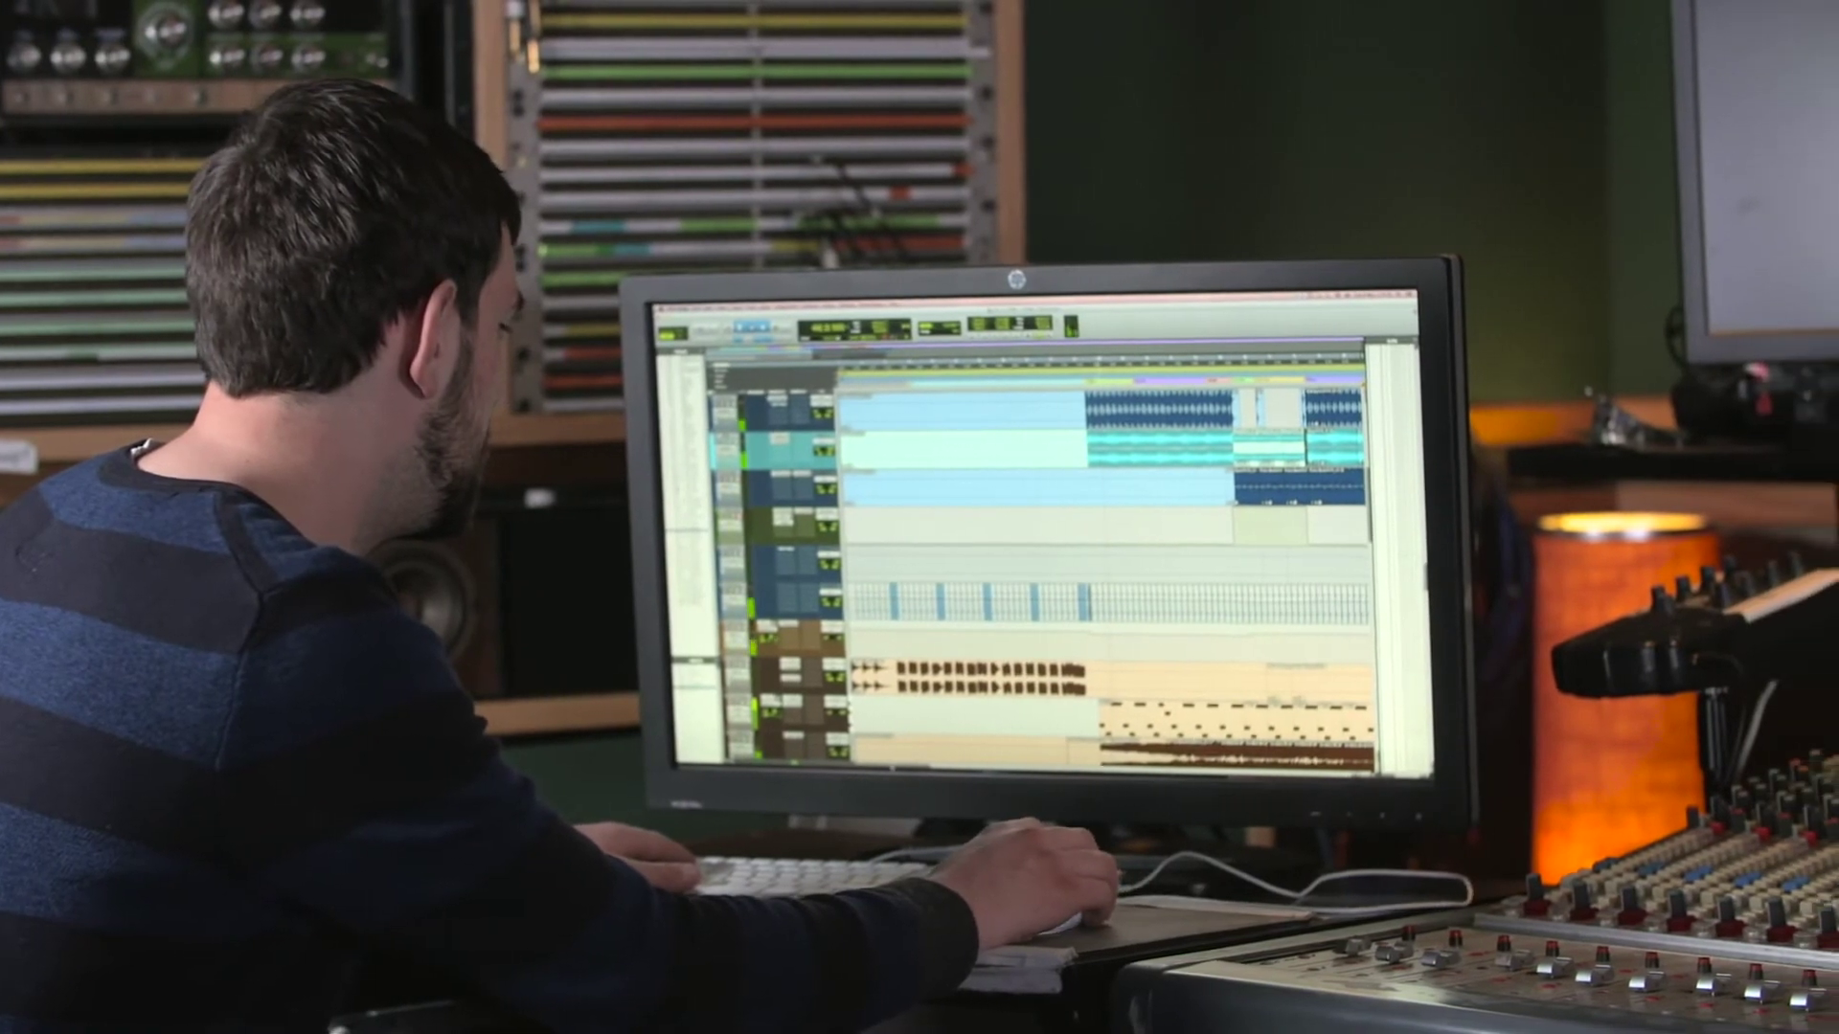
pyautogui.press('super+equal')
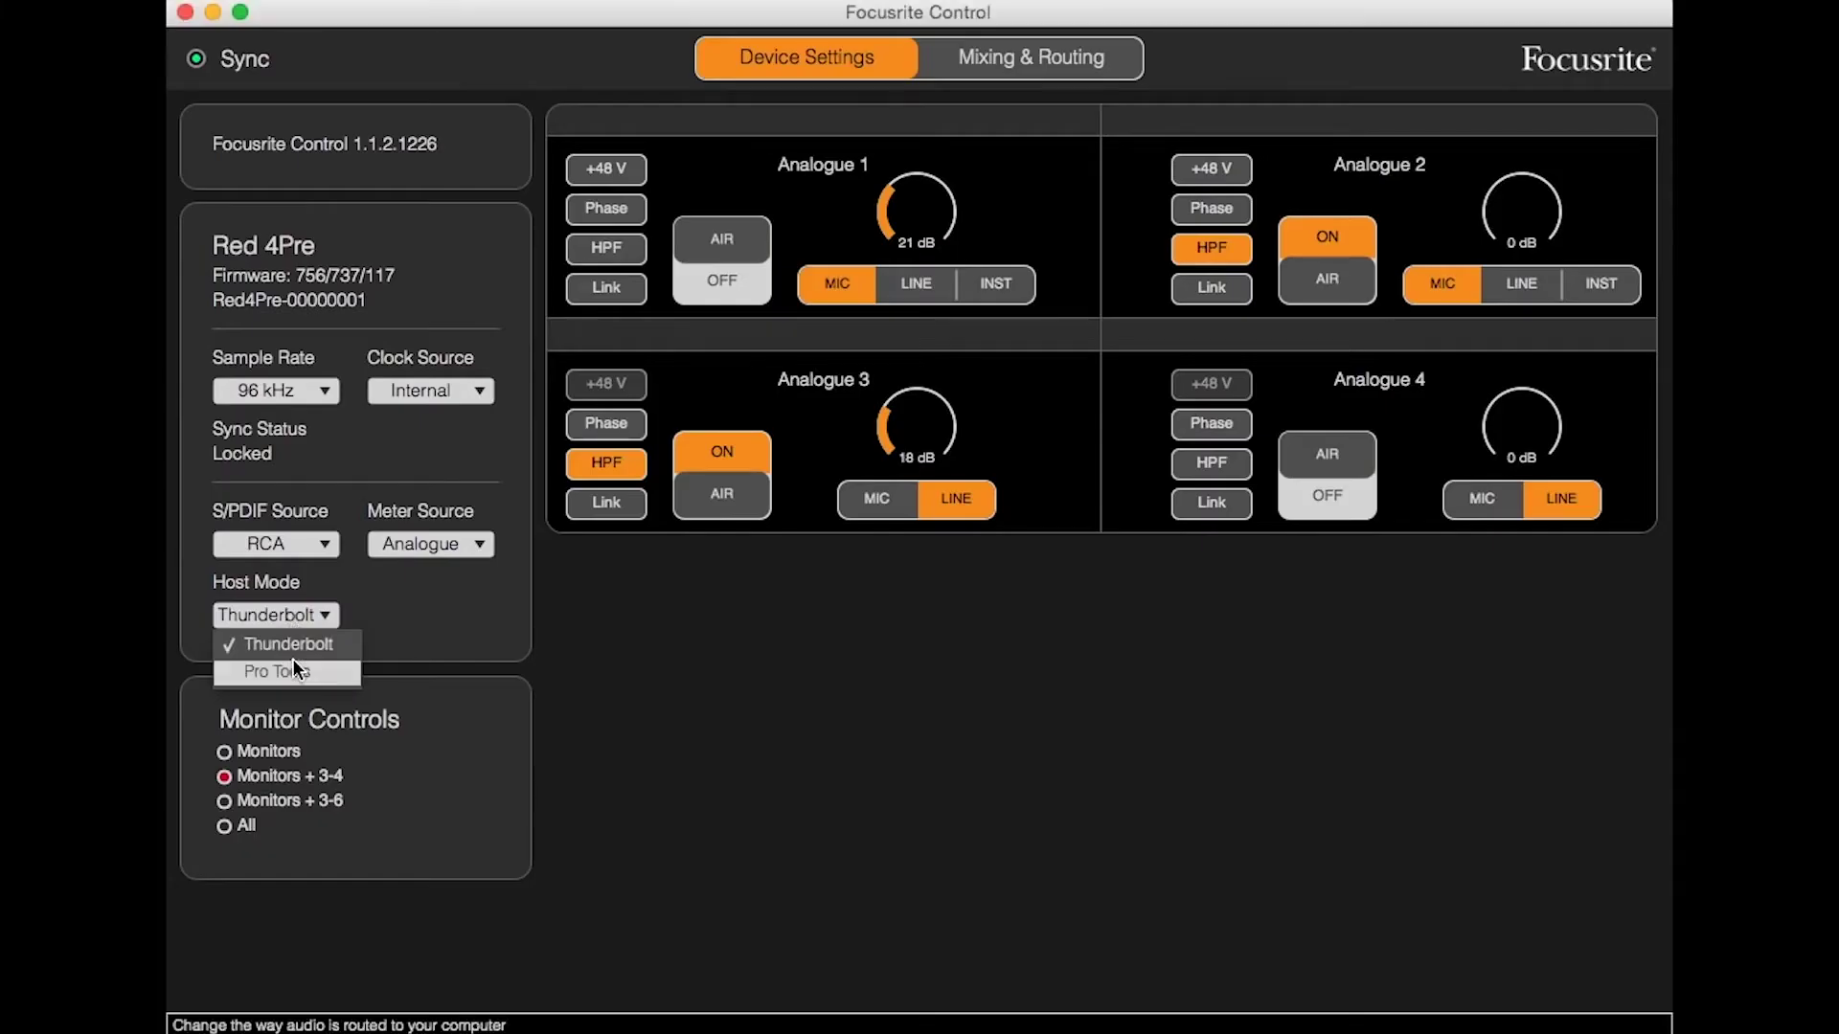
# Set the Red 4Pre to Pro Tools host mode, confirm the reboot, and dismiss the connected prompt
pyautogui.click(293, 660)
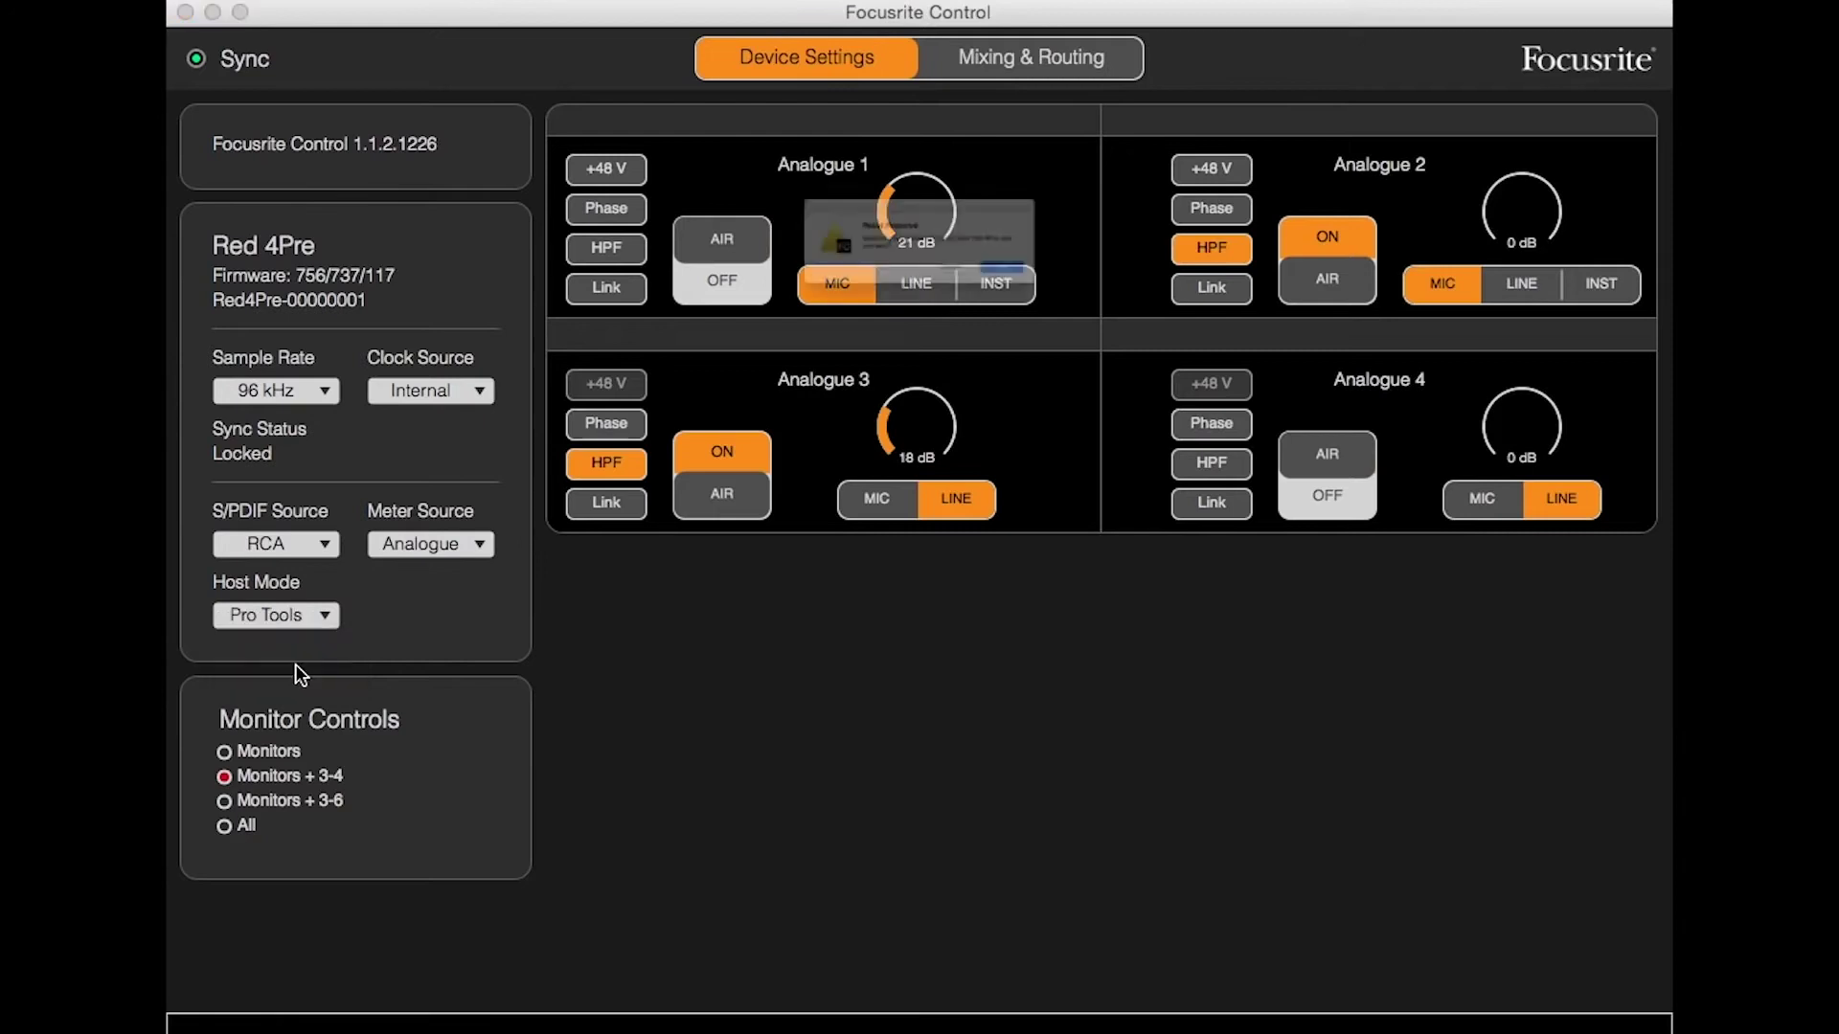
pyautogui.click(1099, 303)
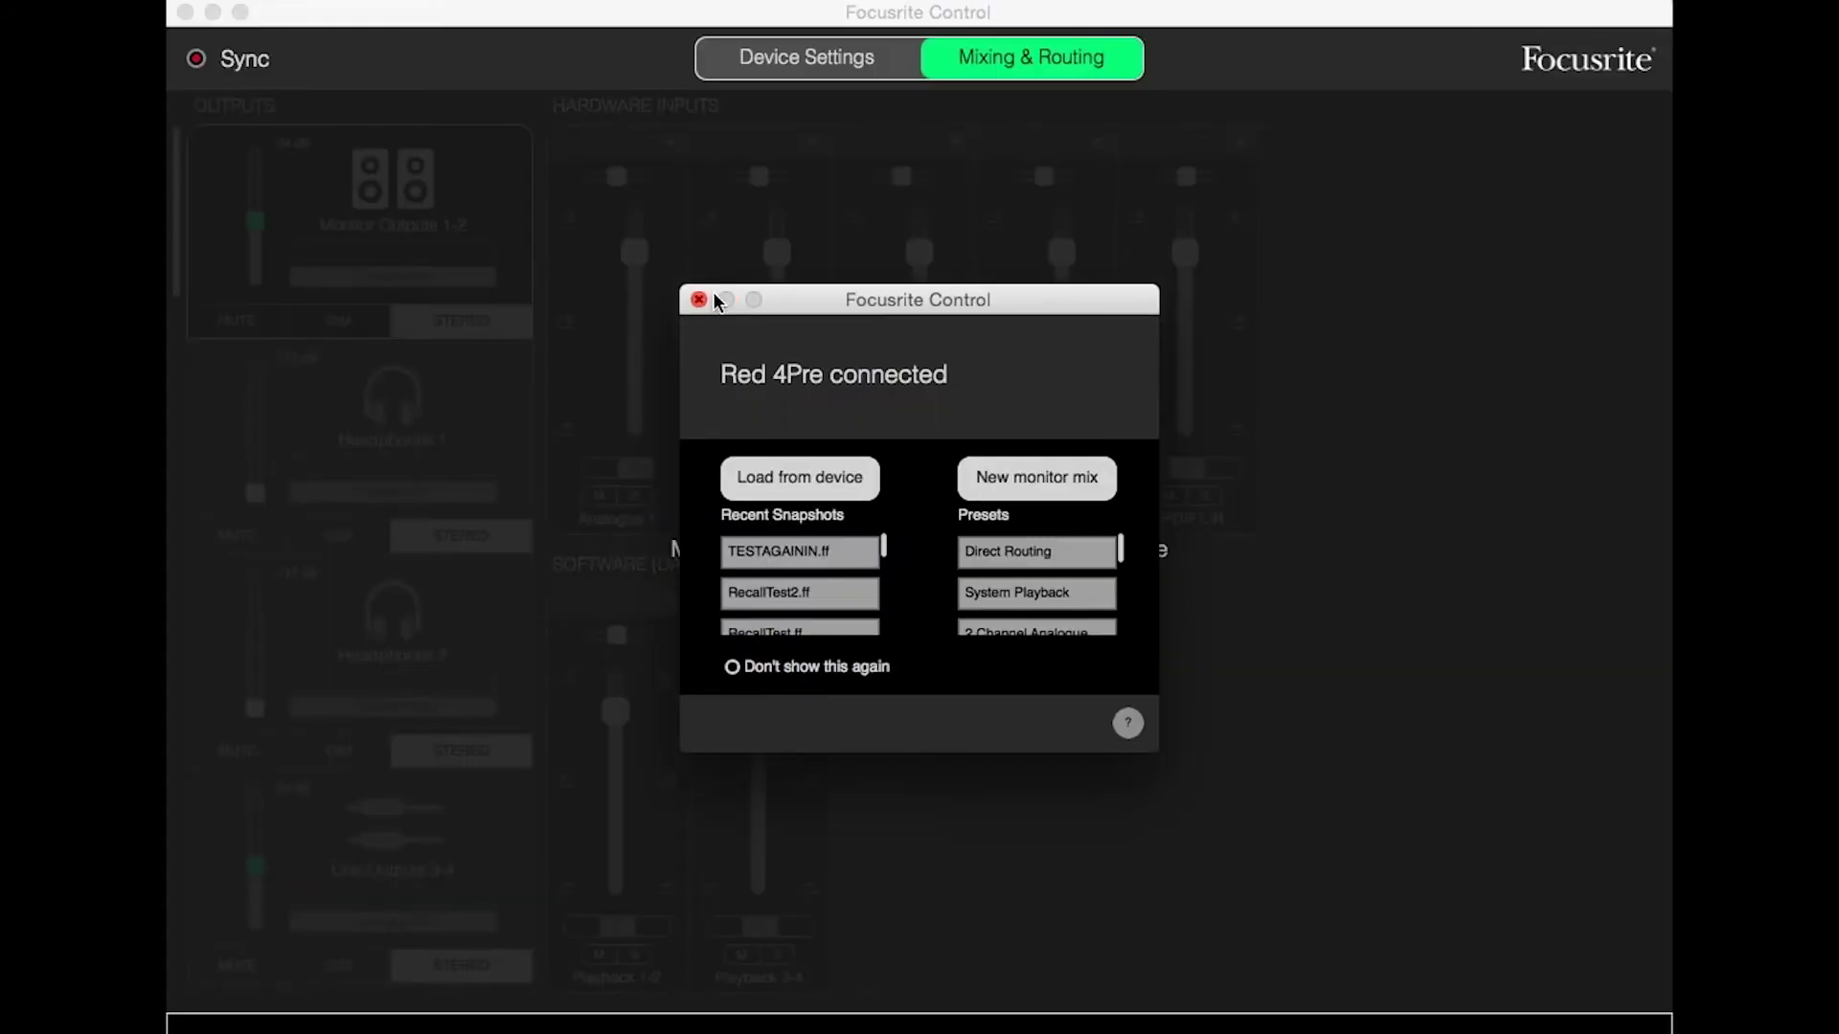
pyautogui.click(698, 300)
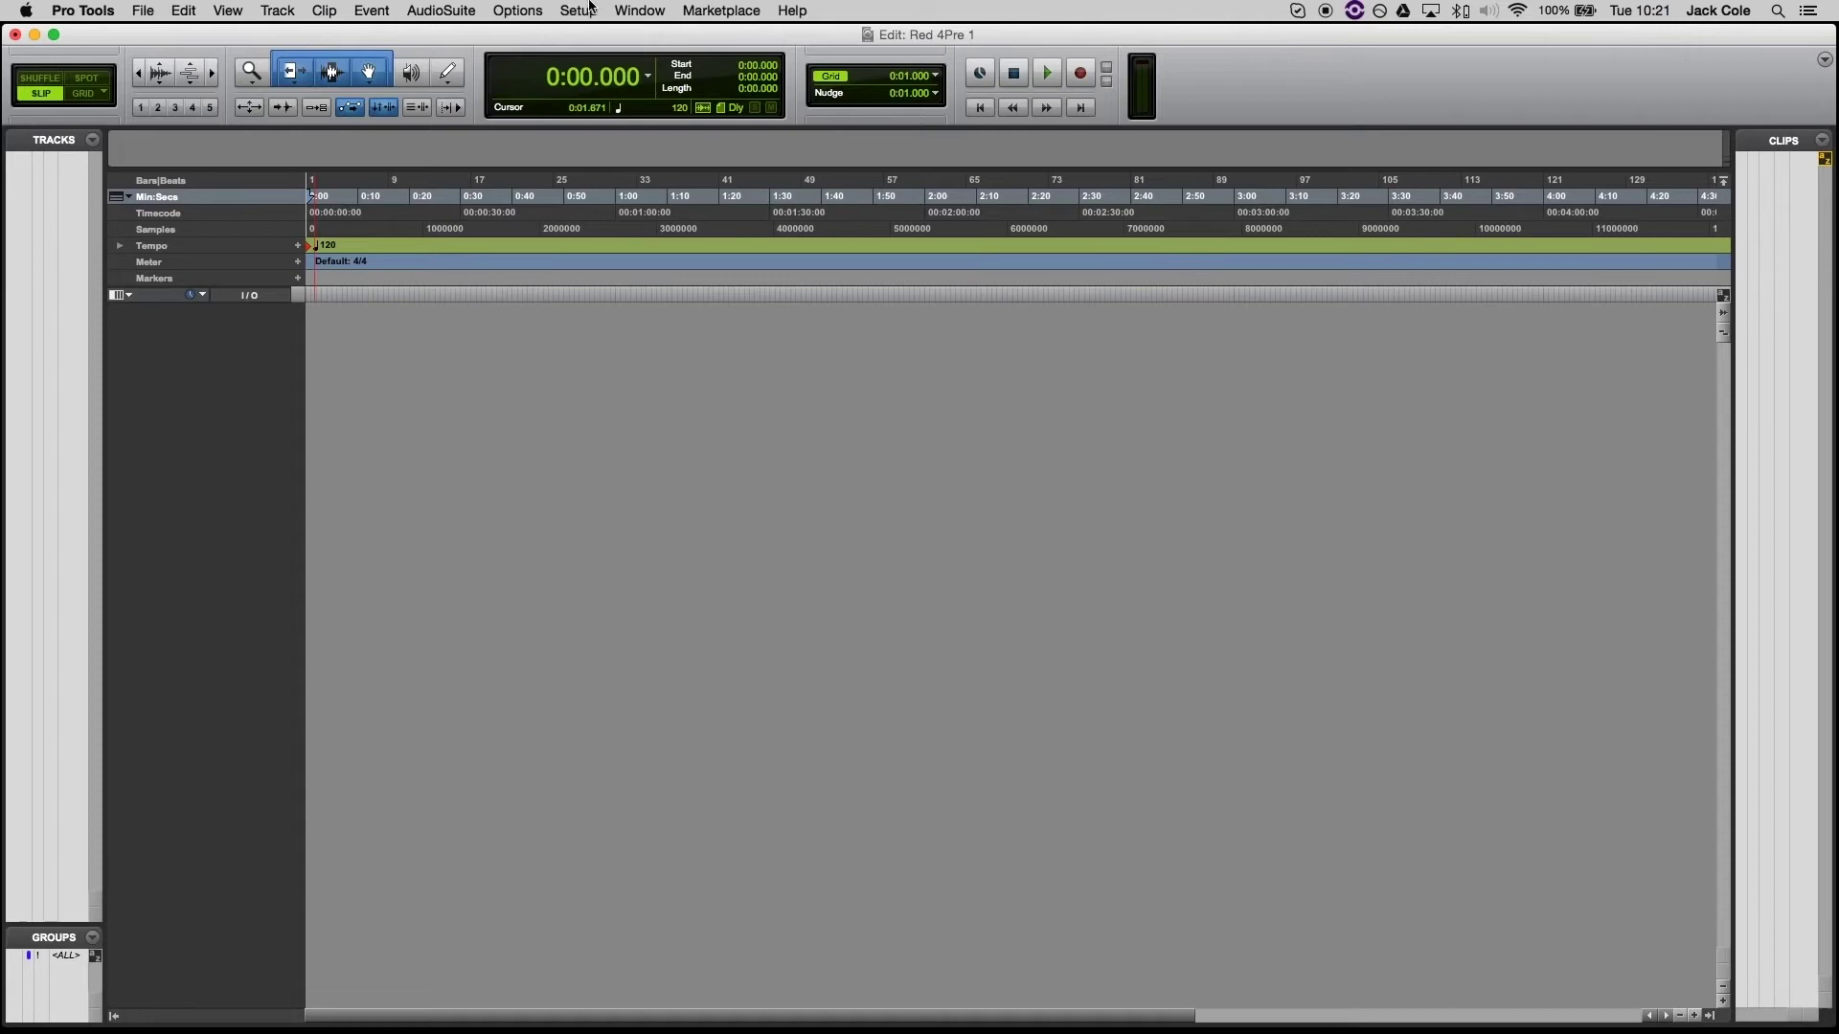
# Confirm the Playback Engine as HD Native with a 64-sample hardware buffer
pyautogui.click(578, 10)
pyautogui.click(604, 52)
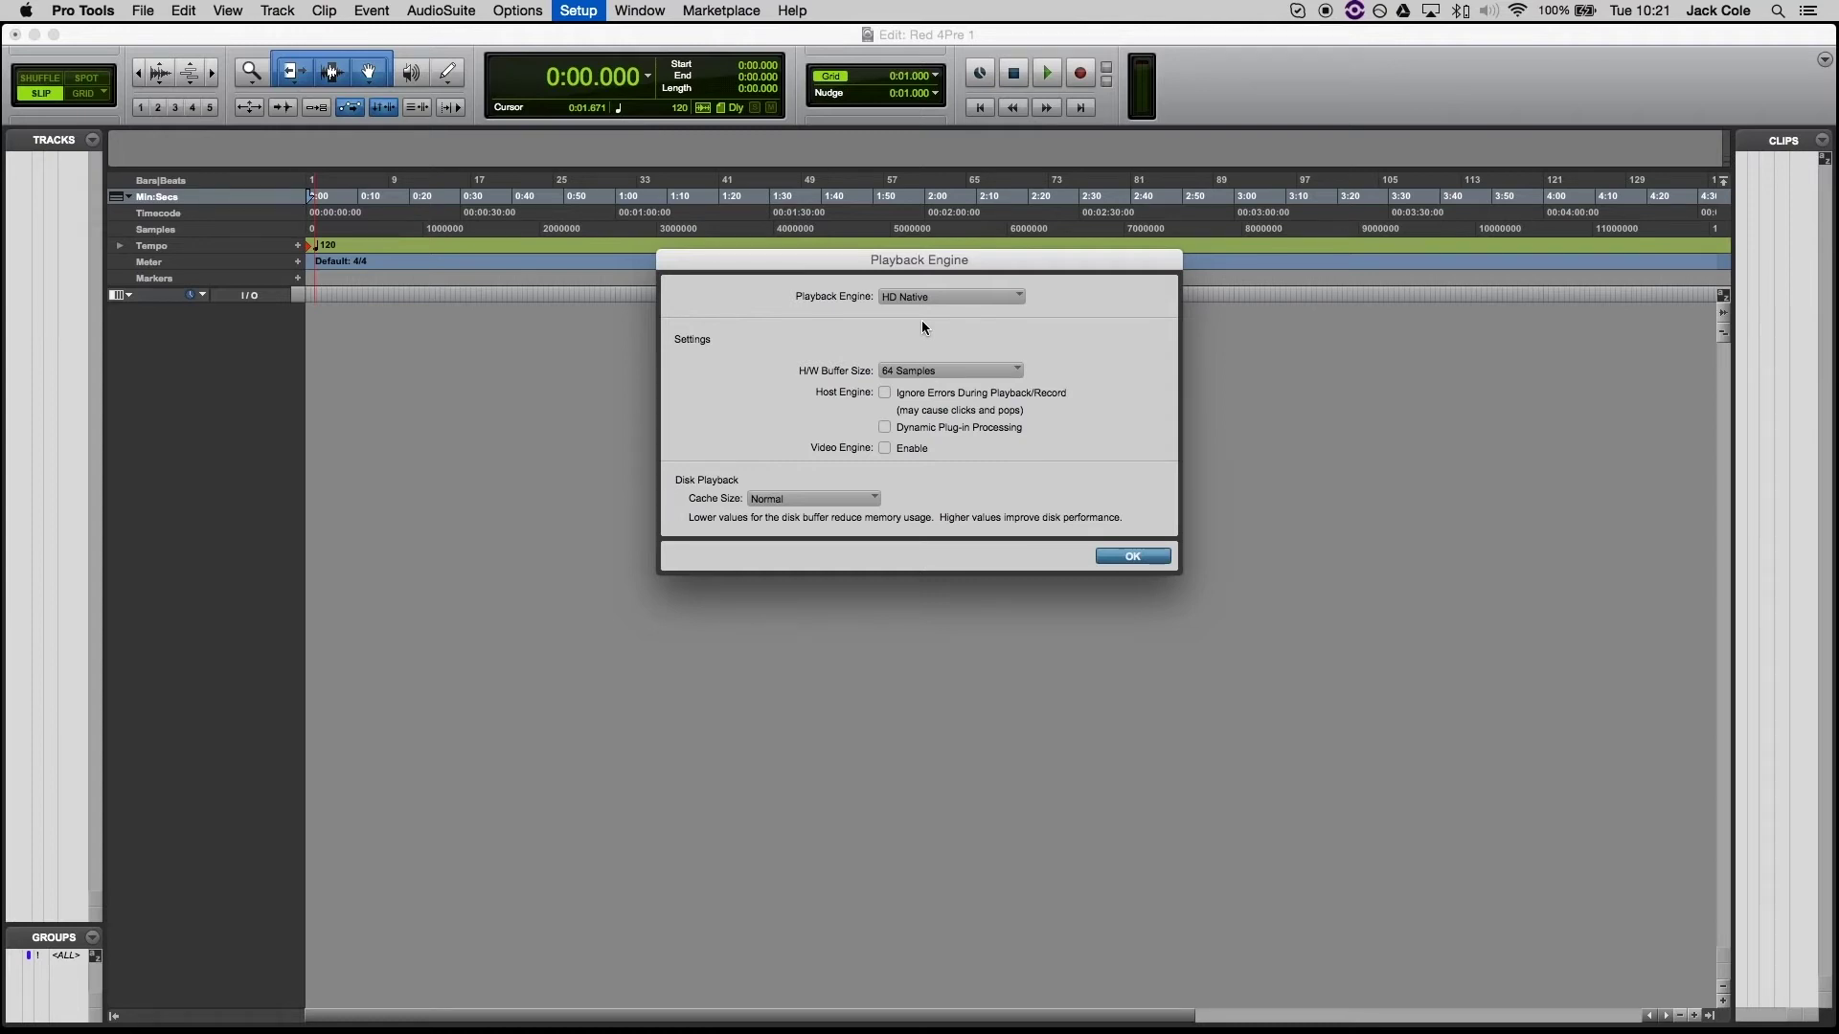
pyautogui.click(1120, 560)
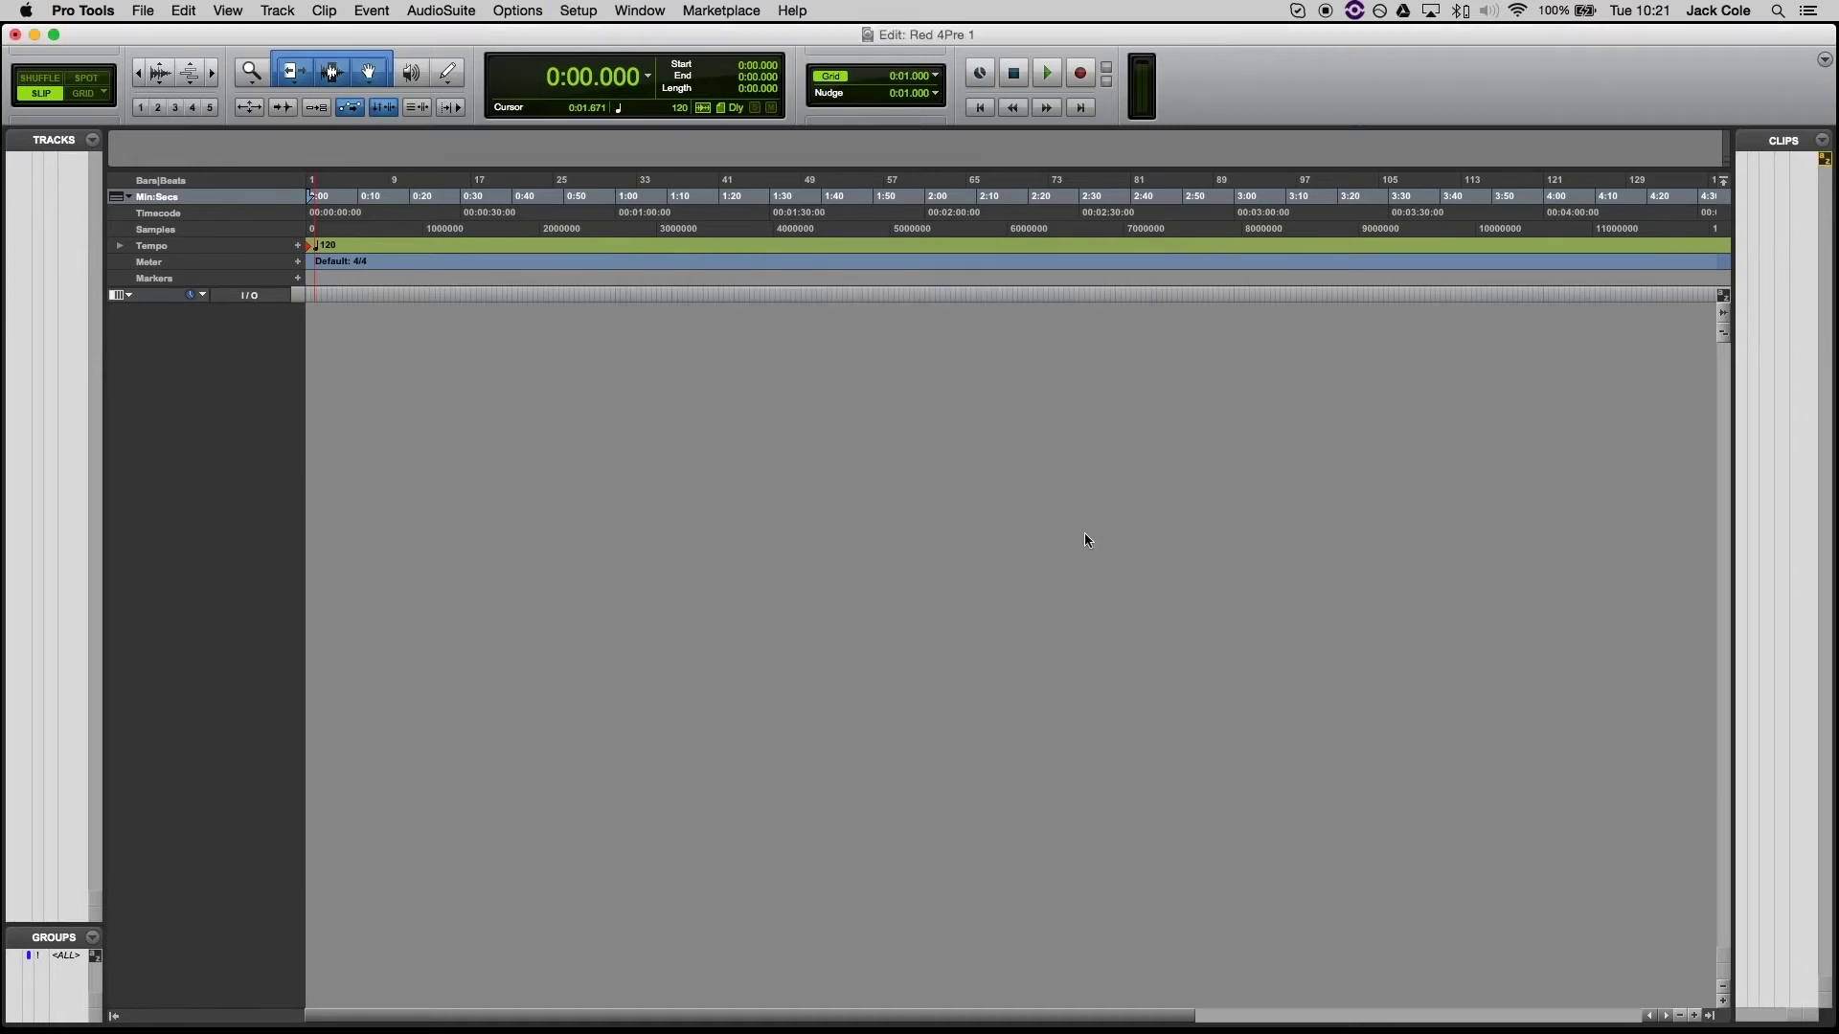
pyautogui.click(584, 10)
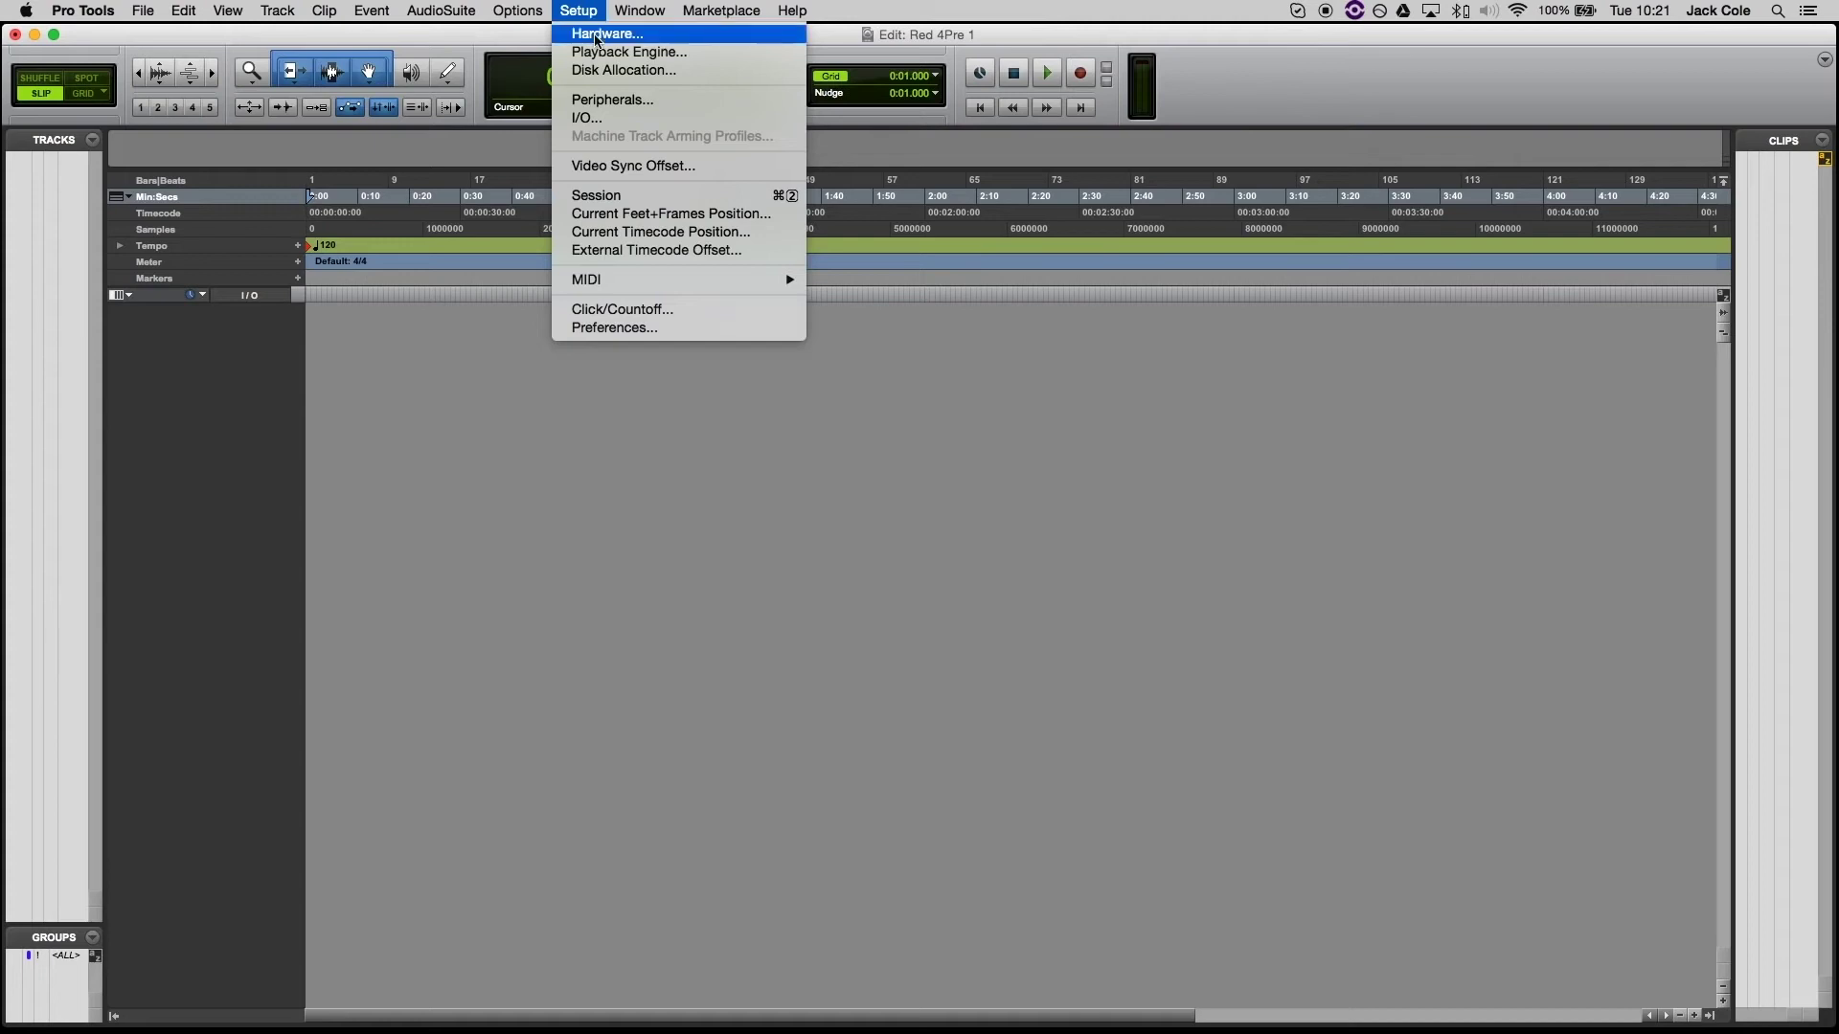
pyautogui.click(597, 35)
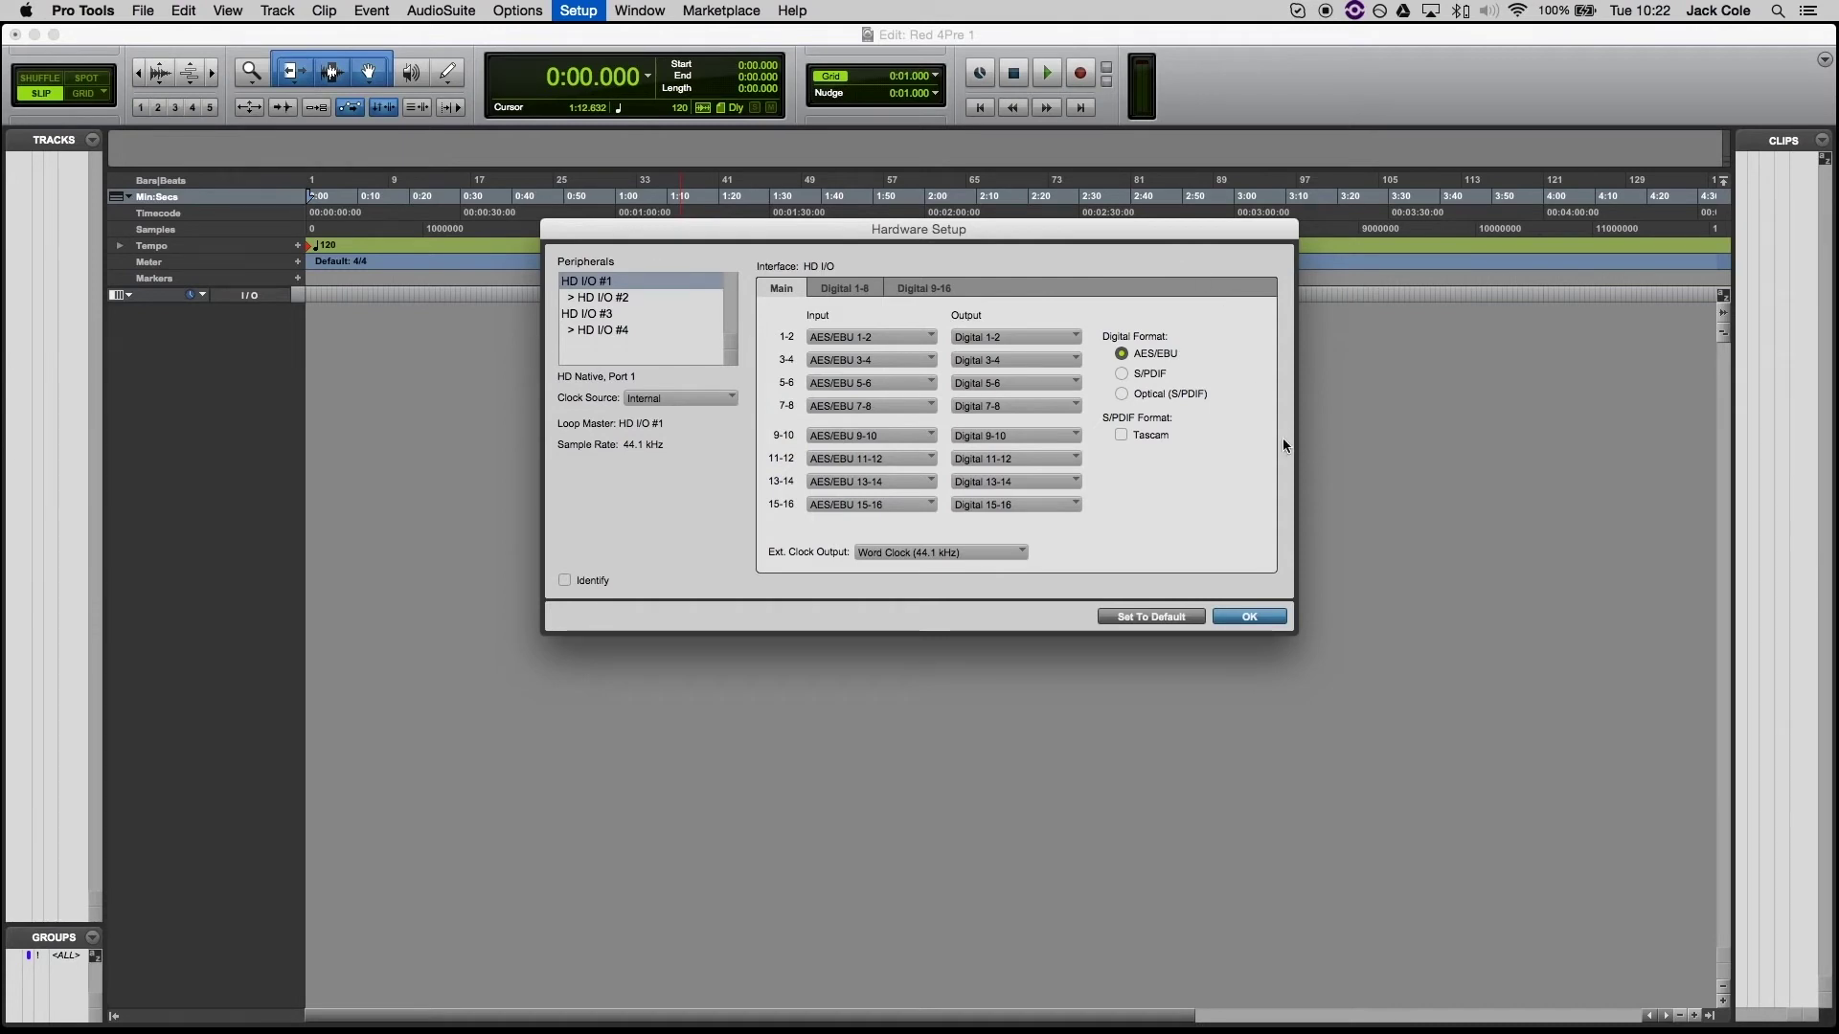
pyautogui.click(1249, 617)
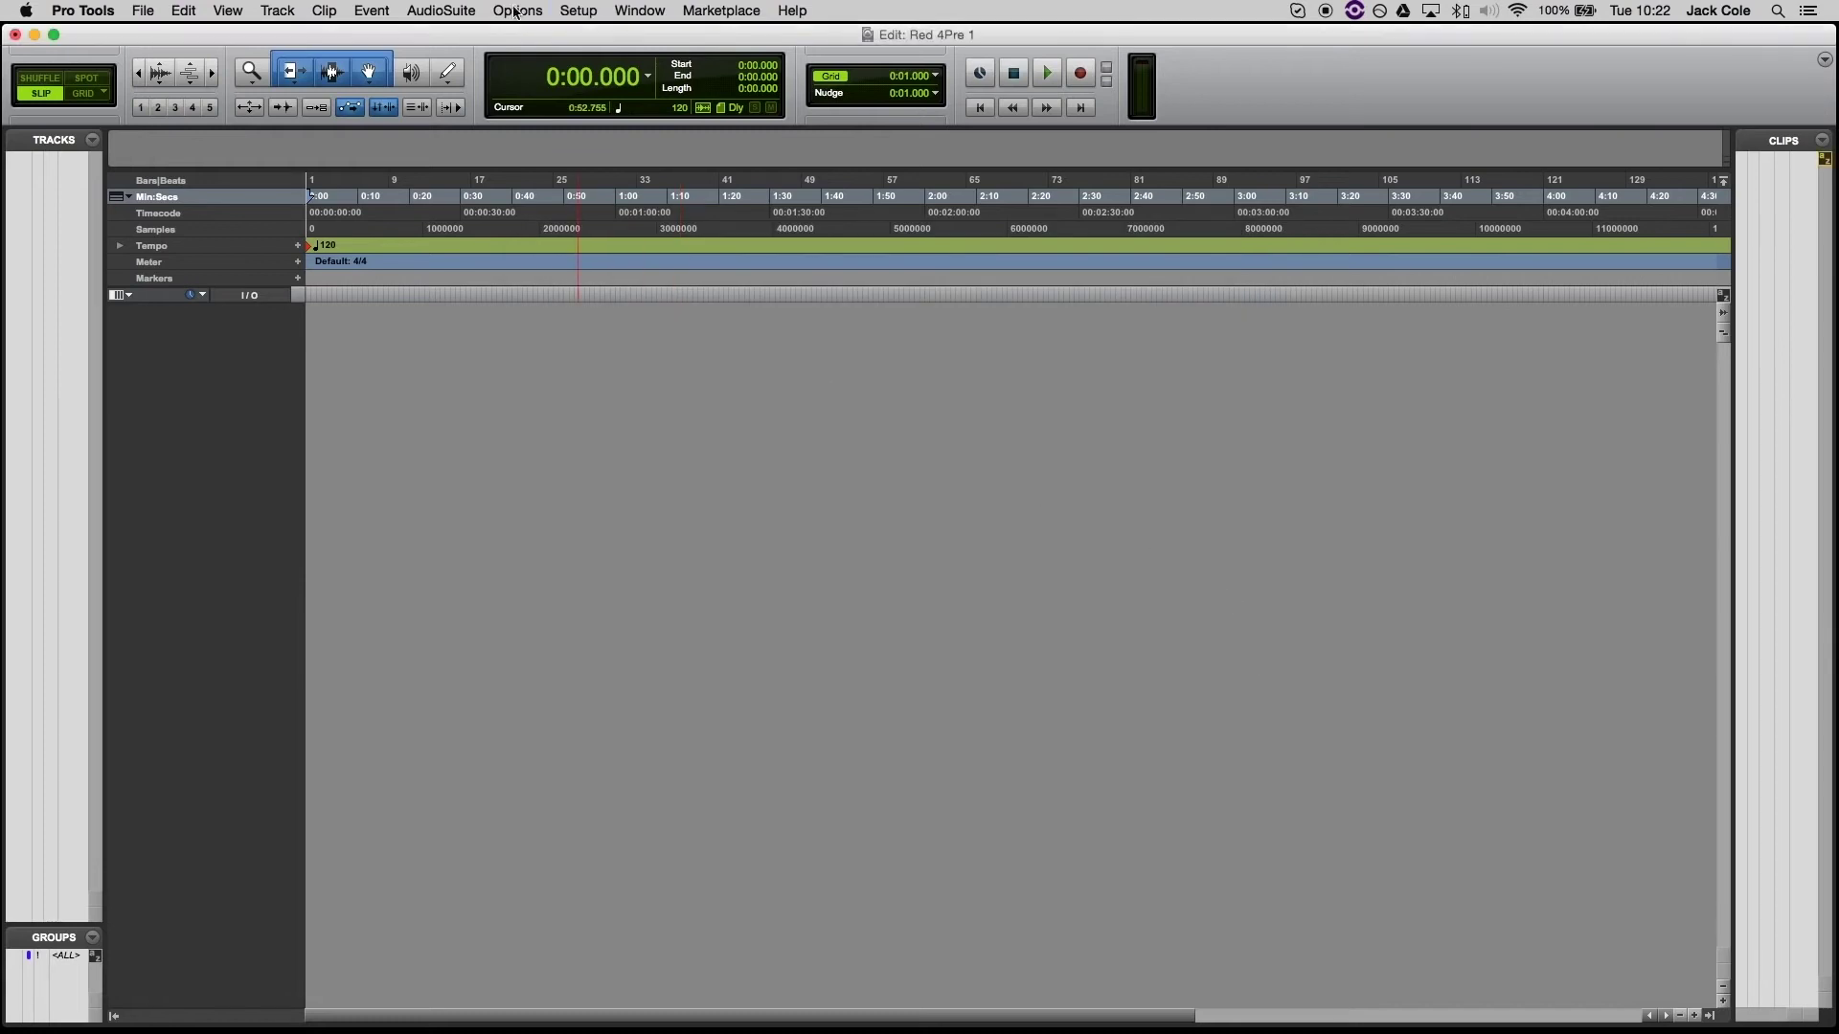
pyautogui.click(577, 10)
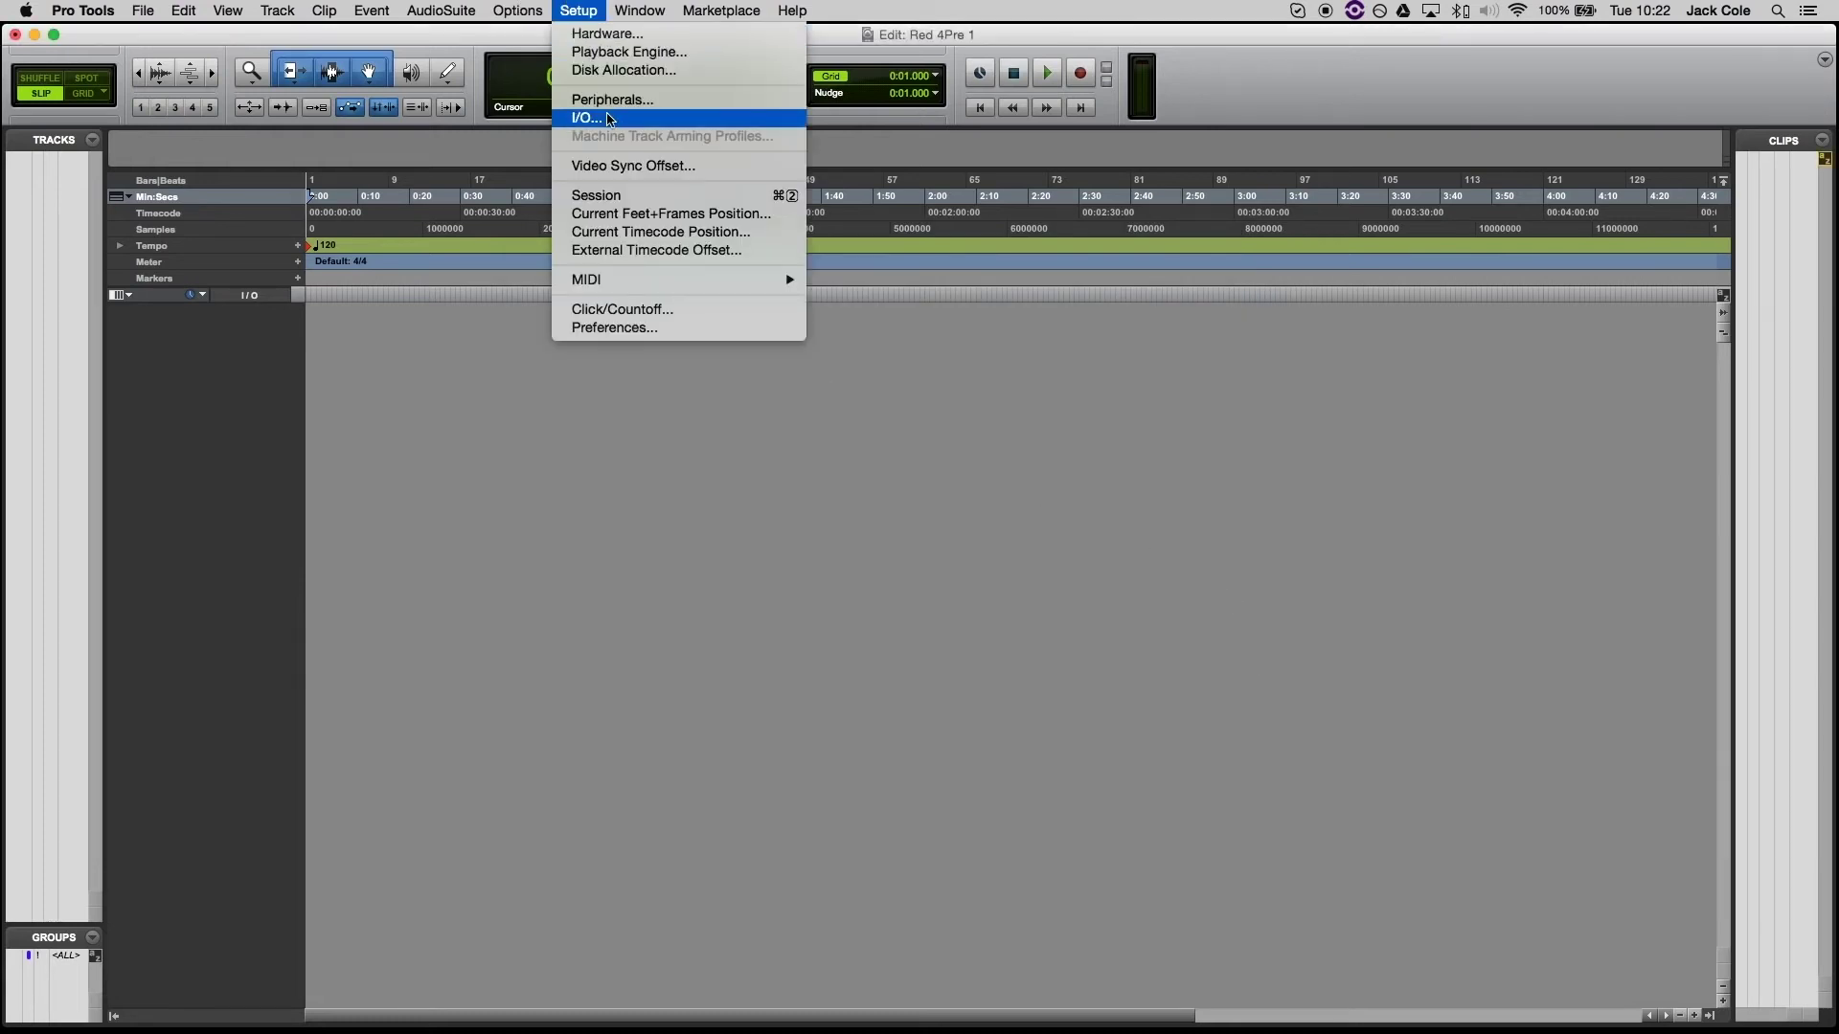
pyautogui.click(610, 119)
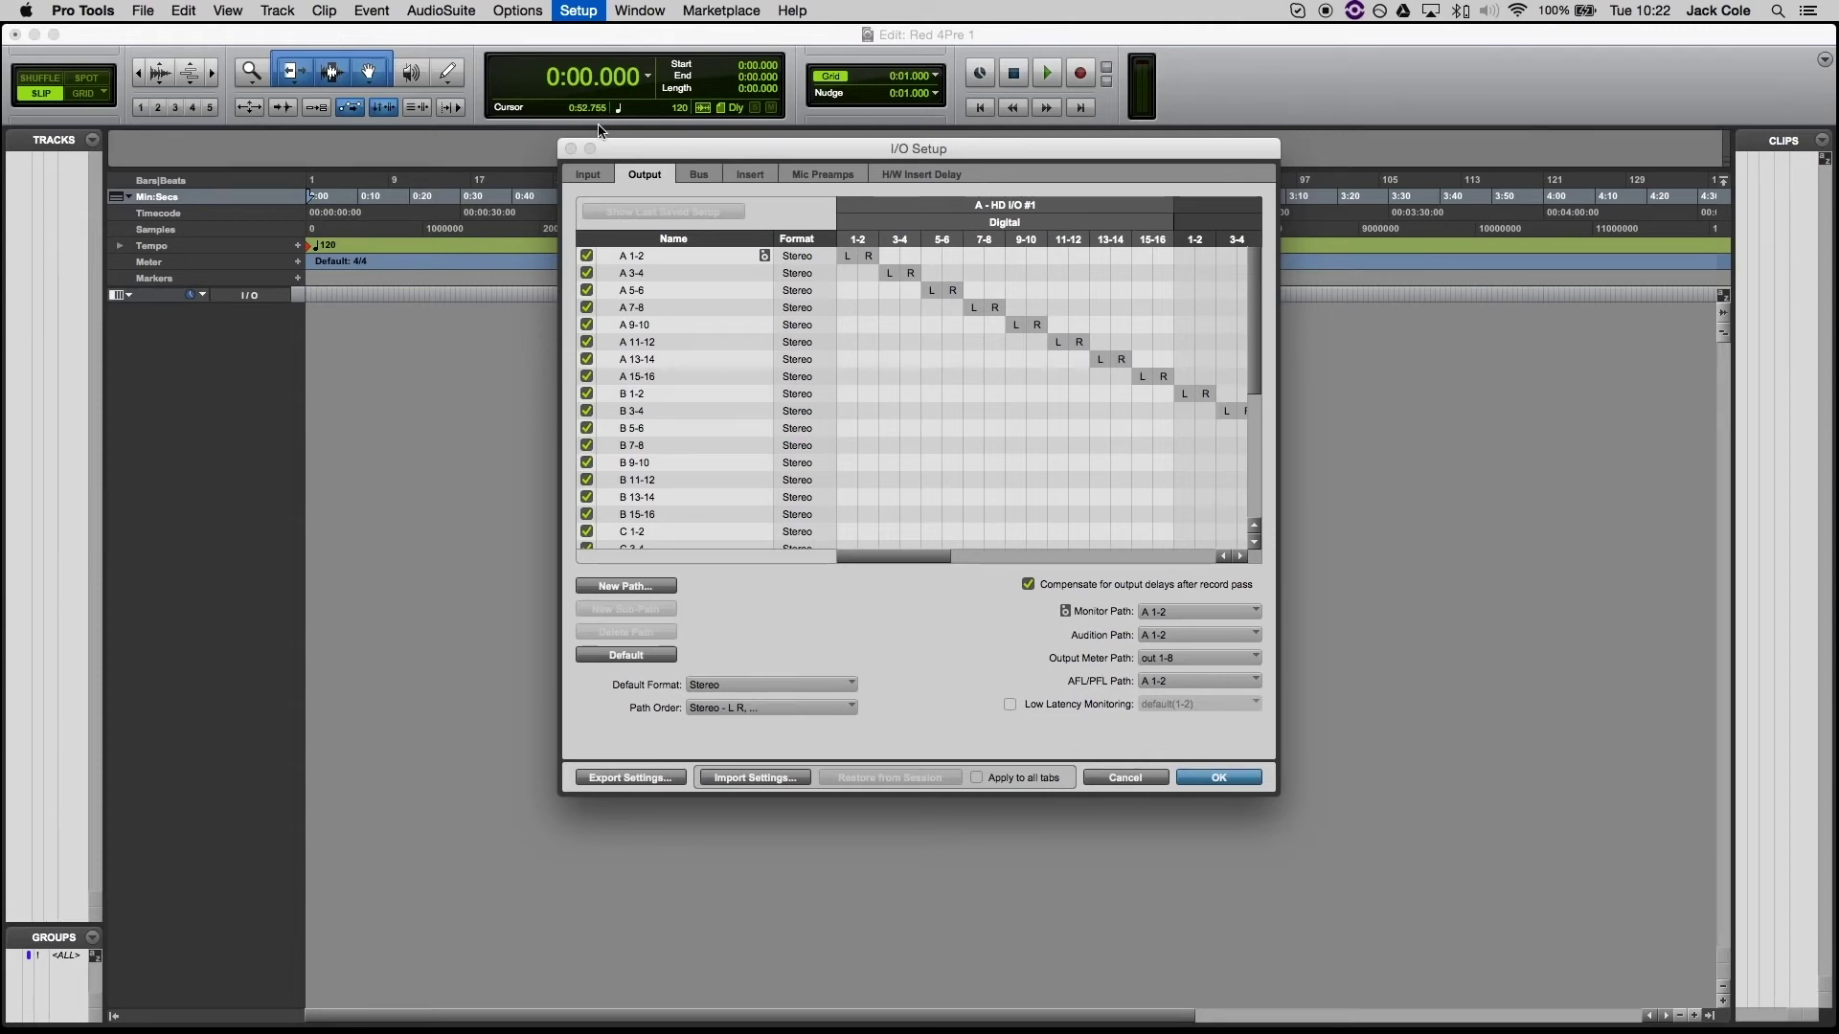
pyautogui.click(588, 175)
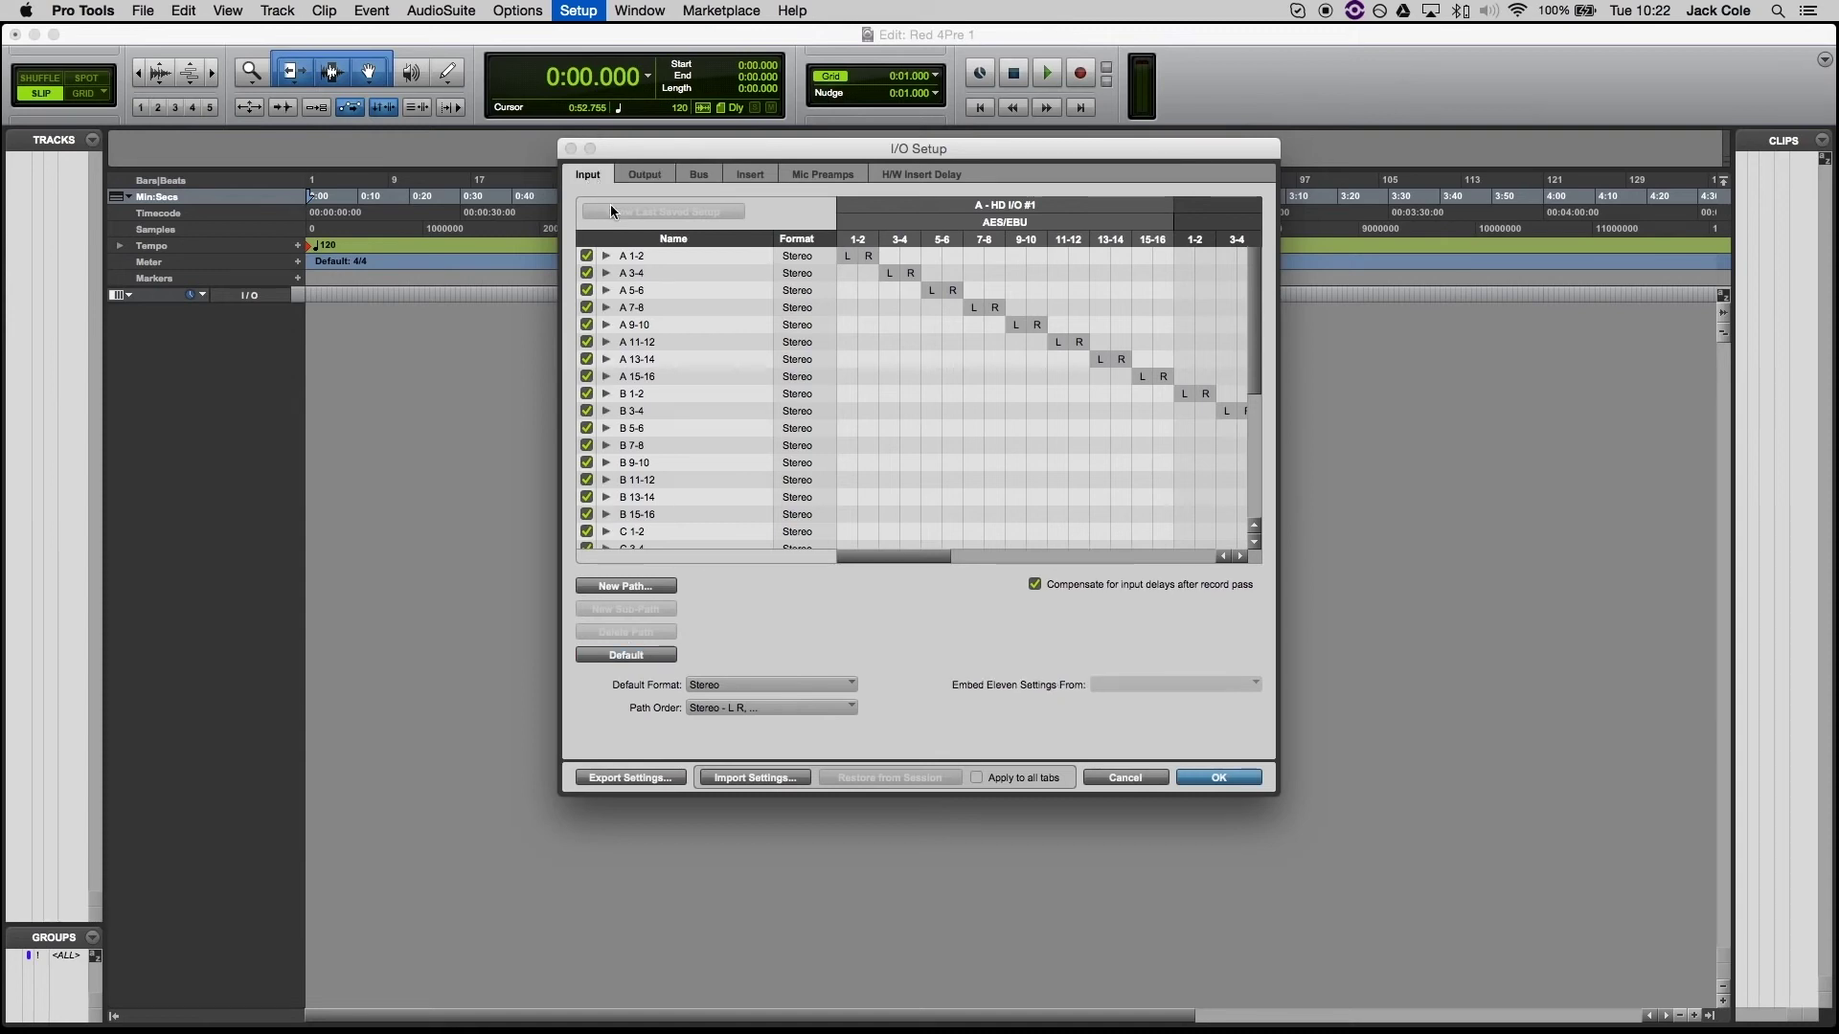
pyautogui.click(636, 175)
pyautogui.click(699, 175)
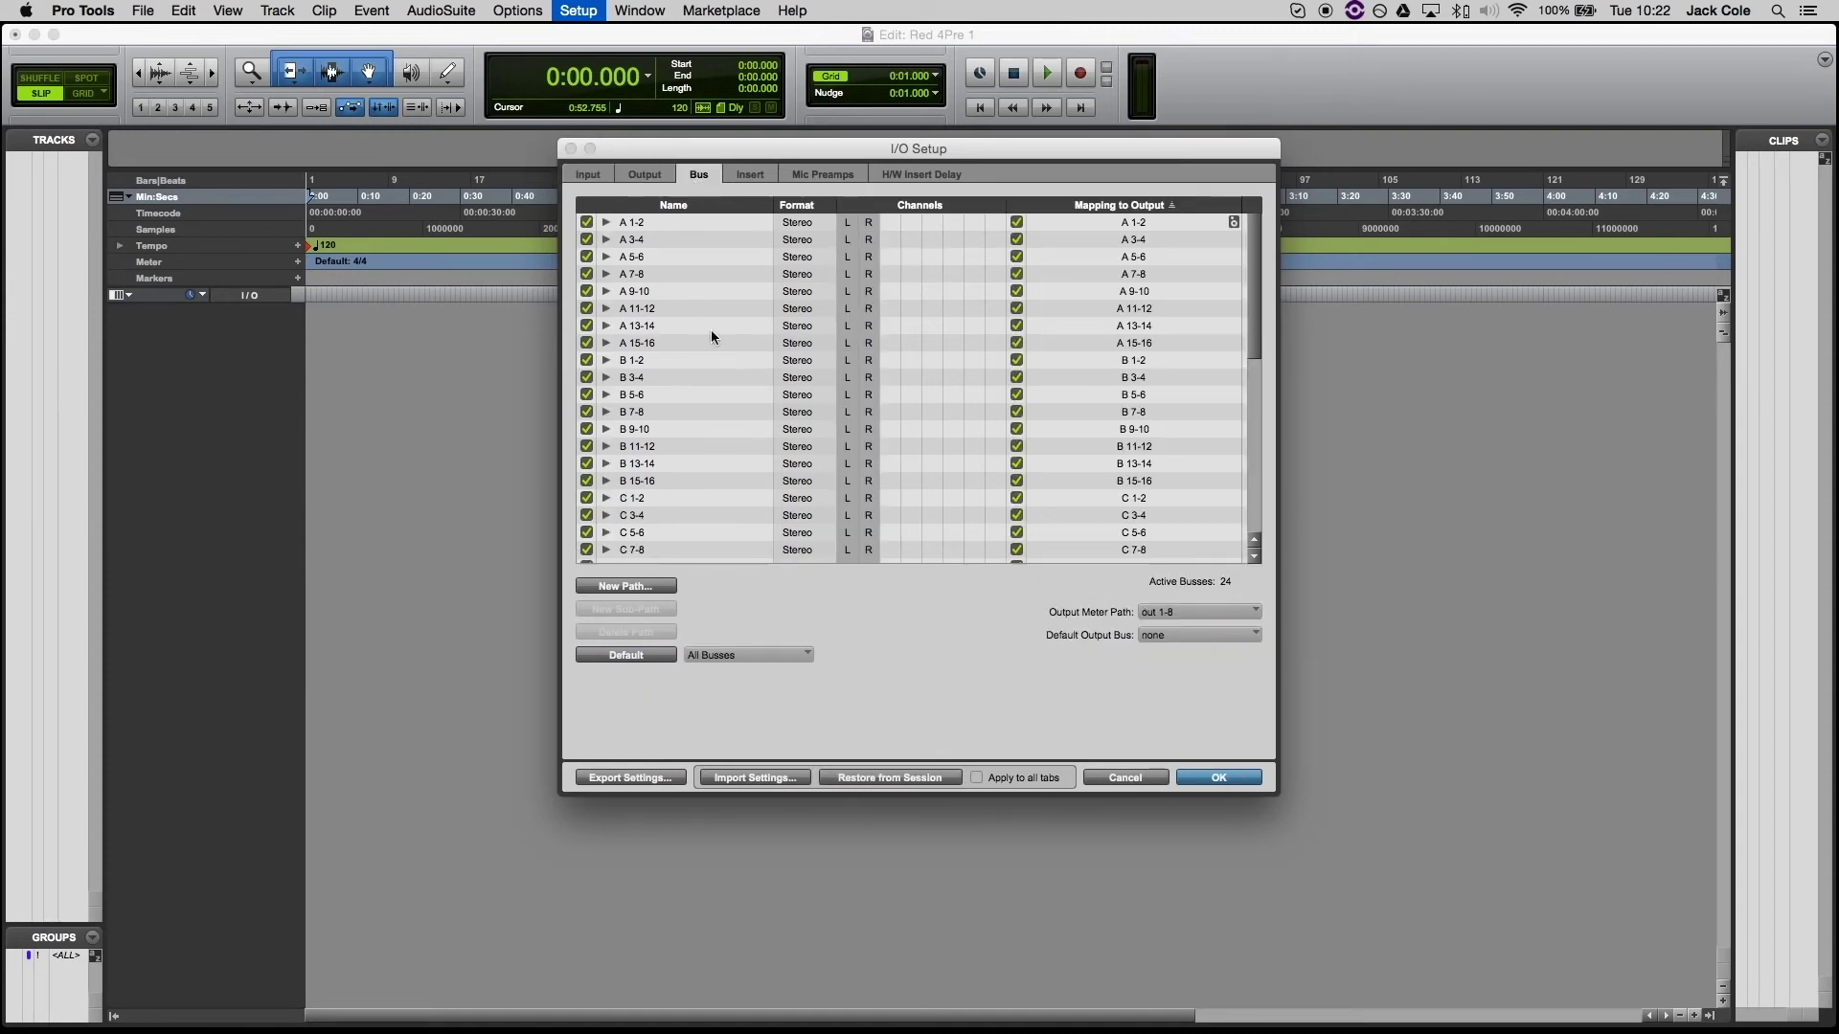
# Add a mono audio track, Audio 1, with its input set to A 1
pyautogui.click(1233, 777)
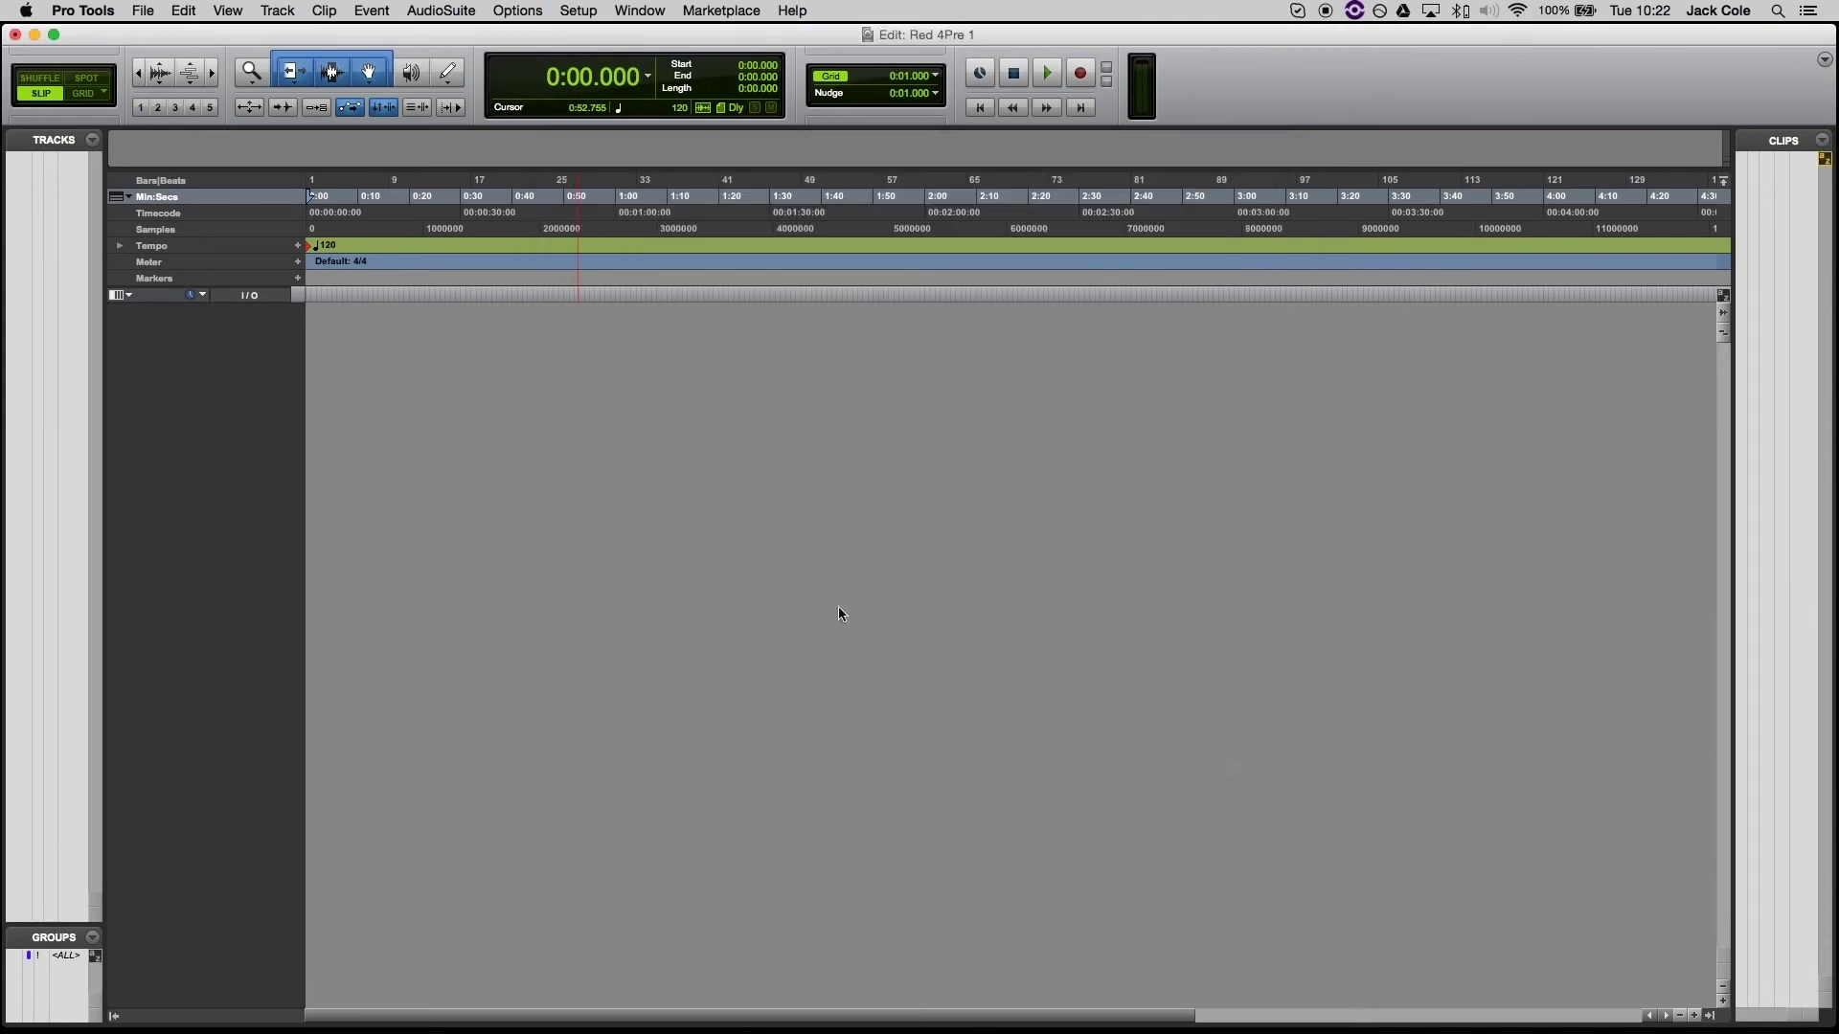
pyautogui.press('super+shift+n')
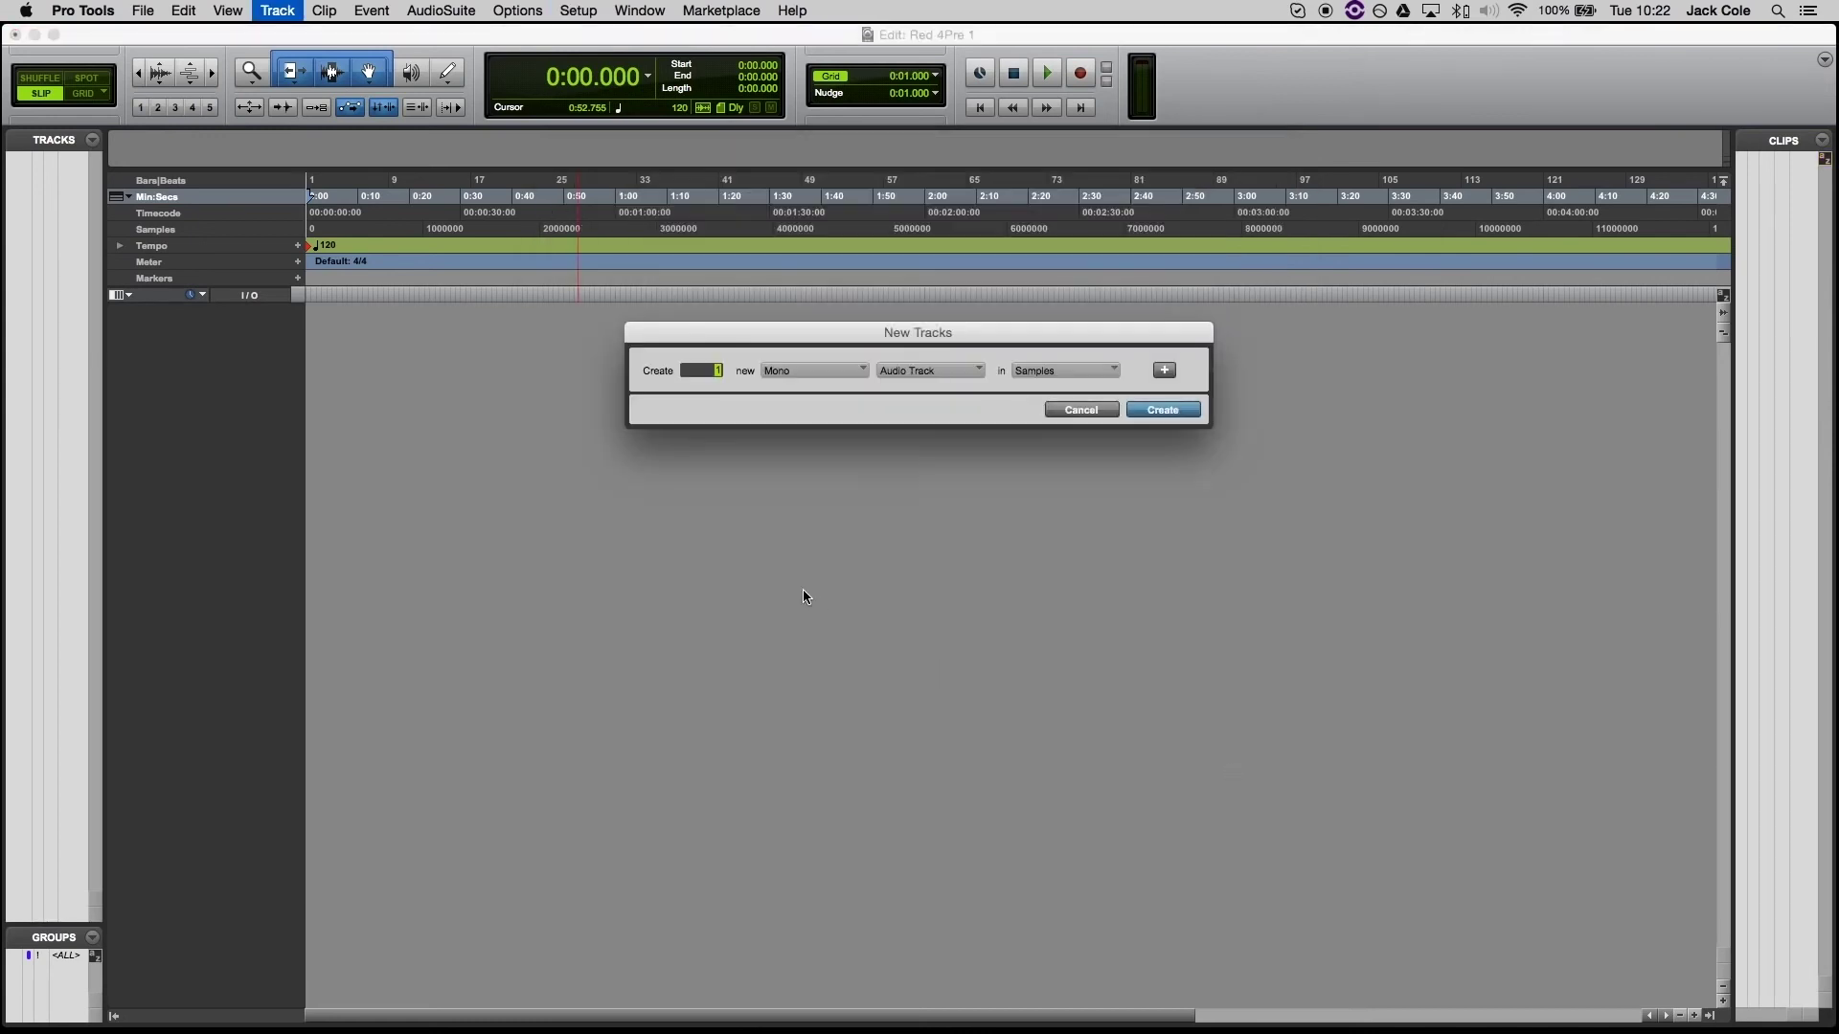
pyautogui.press('Return')
pyautogui.click(247, 315)
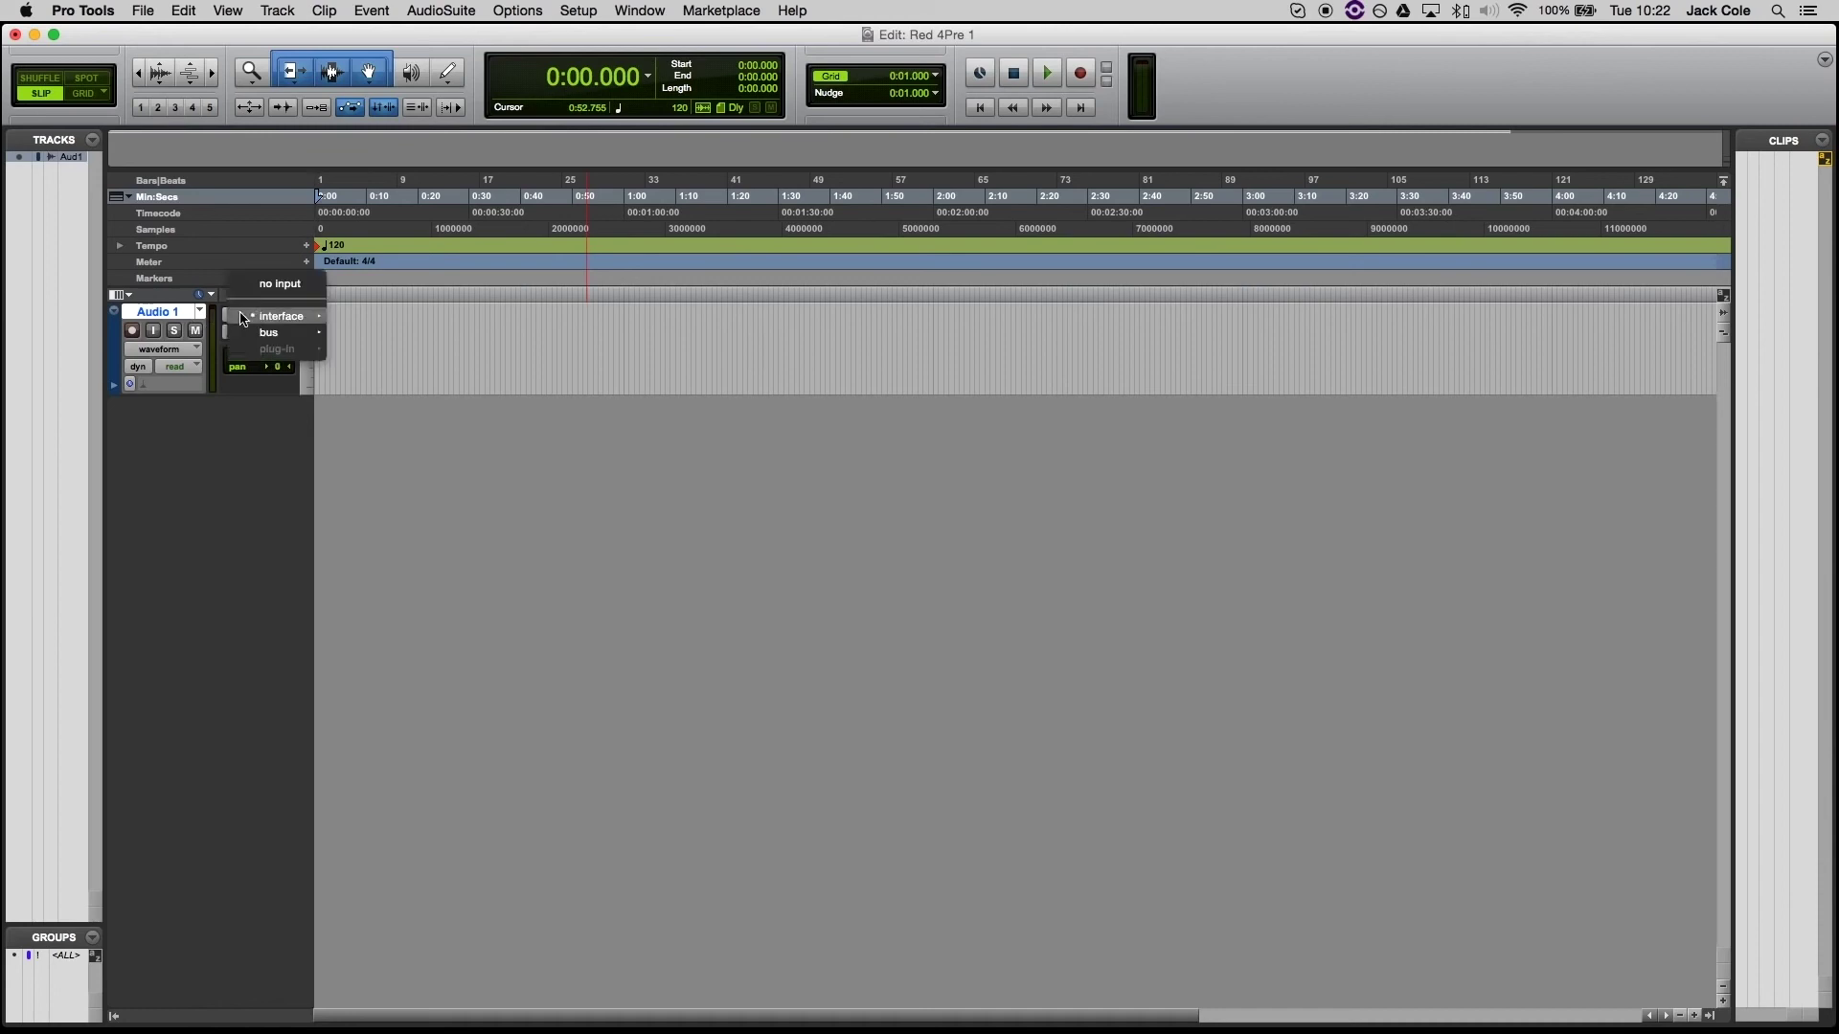
pyautogui.moveTo(280, 316)
pyautogui.click(414, 23)
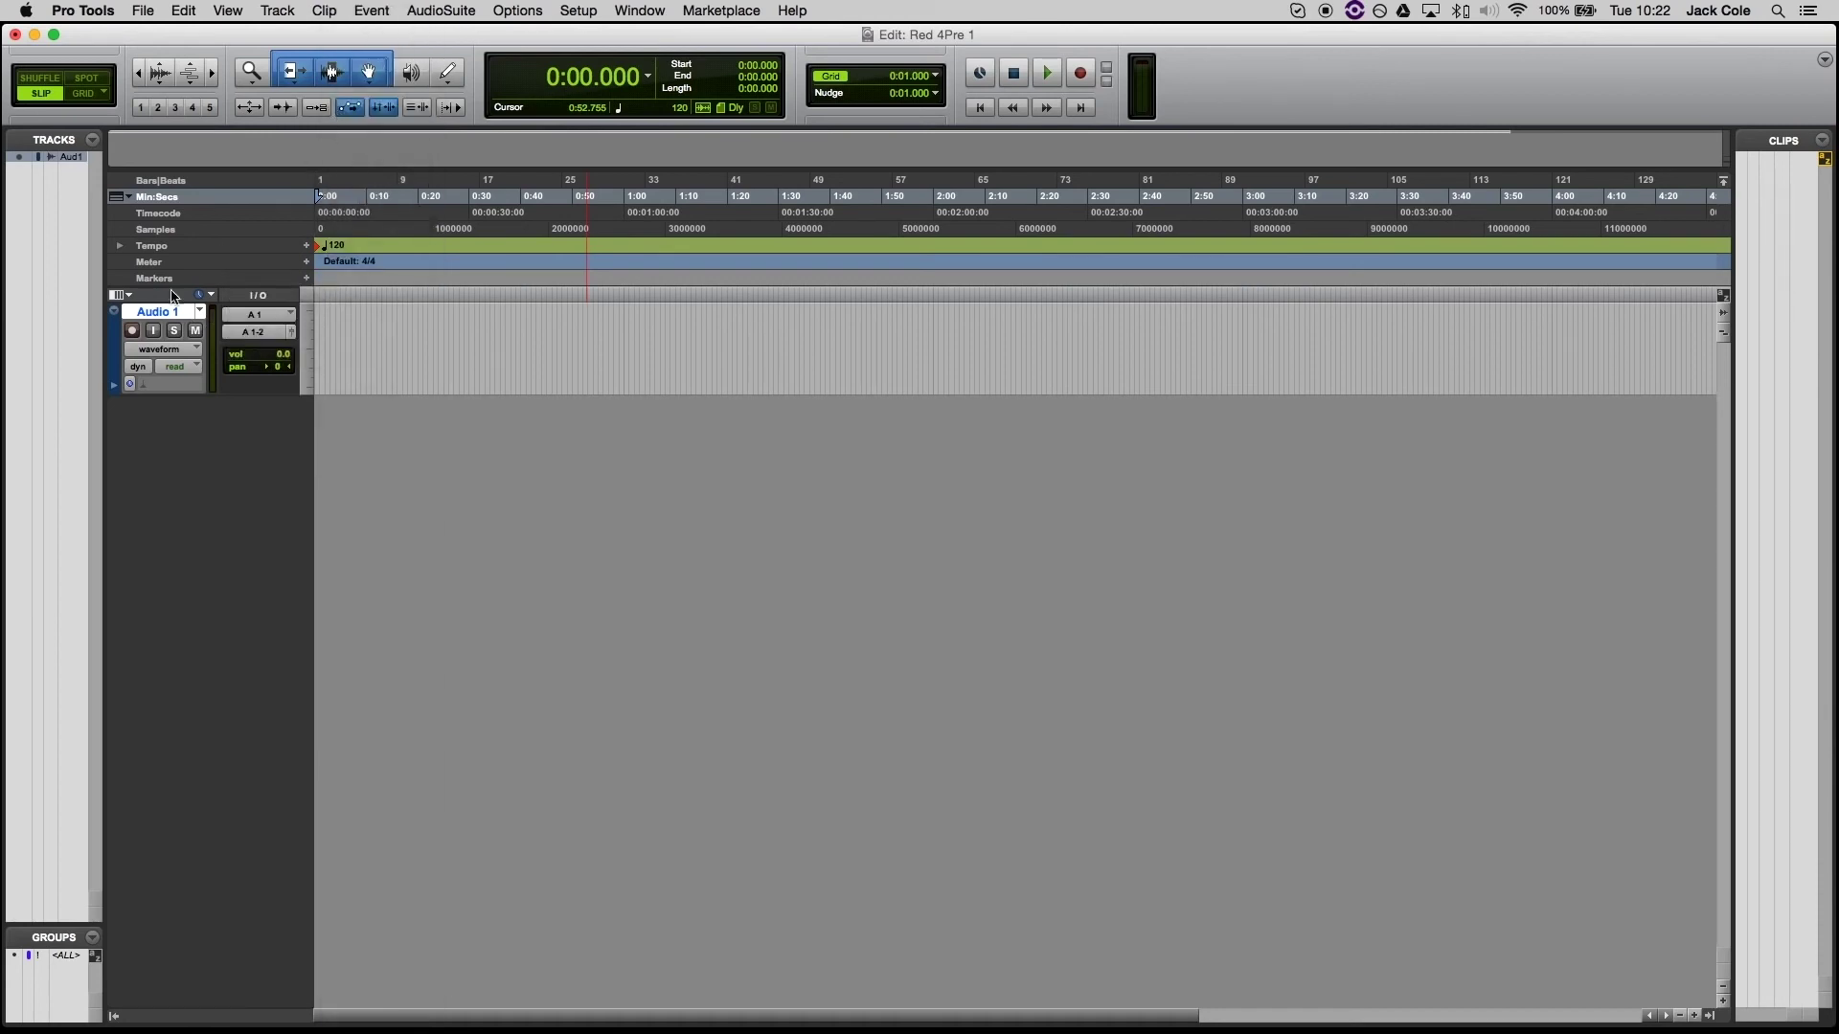
# Record-arm Audio 1 and record a roughly 10-second clip, Audio 1_01
pyautogui.click(132, 330)
pyautogui.click(1081, 73)
pyautogui.click(1047, 73)
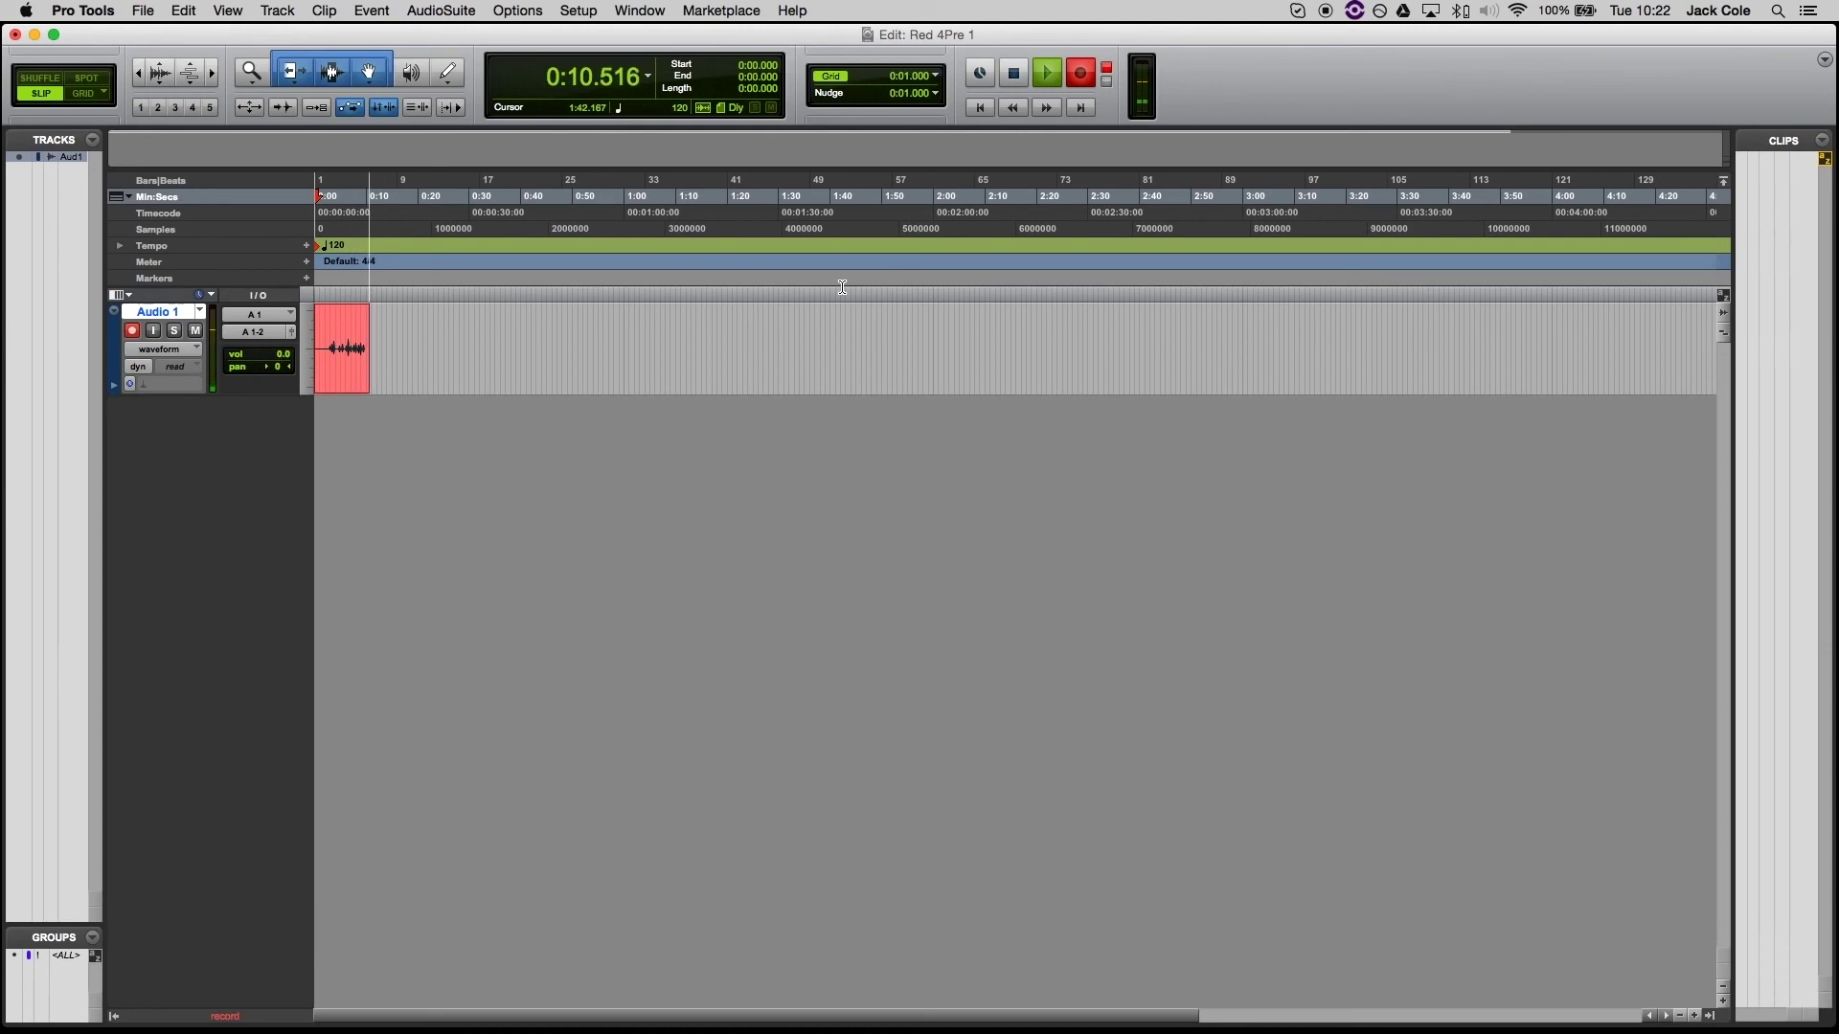
pyautogui.press('space')
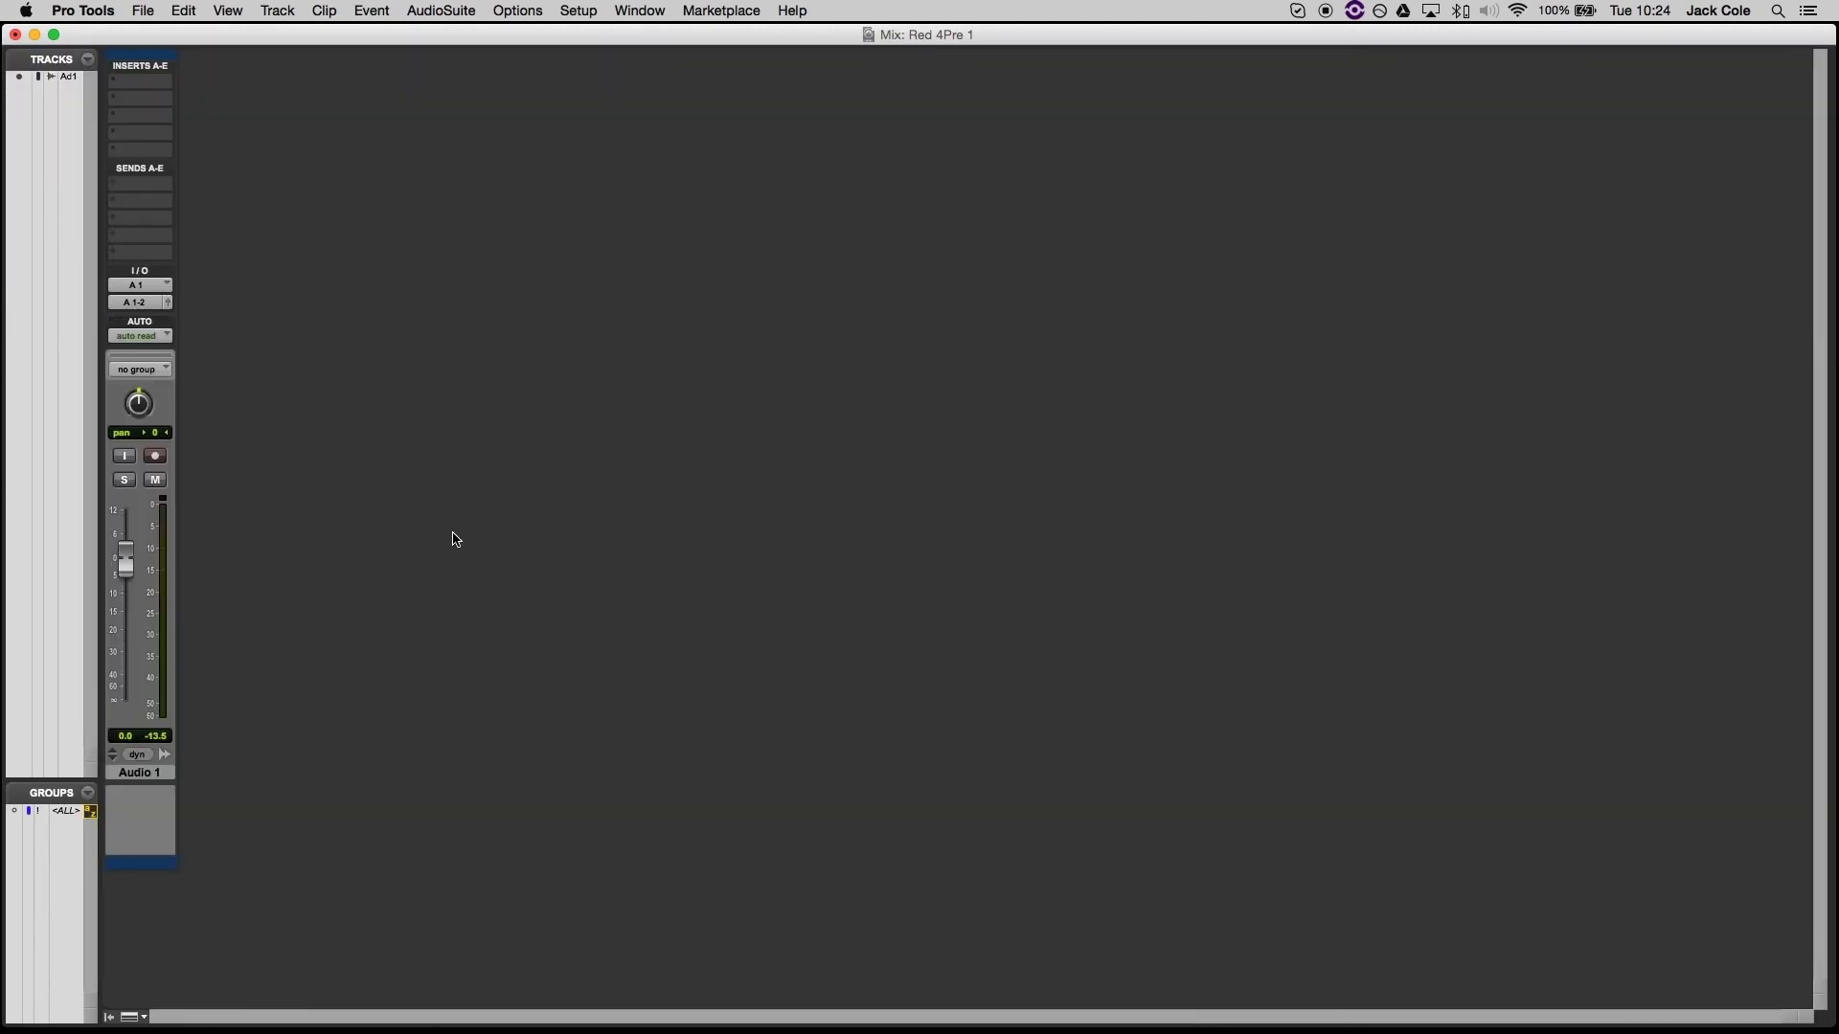
# Create three new stereo Master Fader tracks
pyautogui.press('super+shift+n')
pyautogui.click(804, 374)
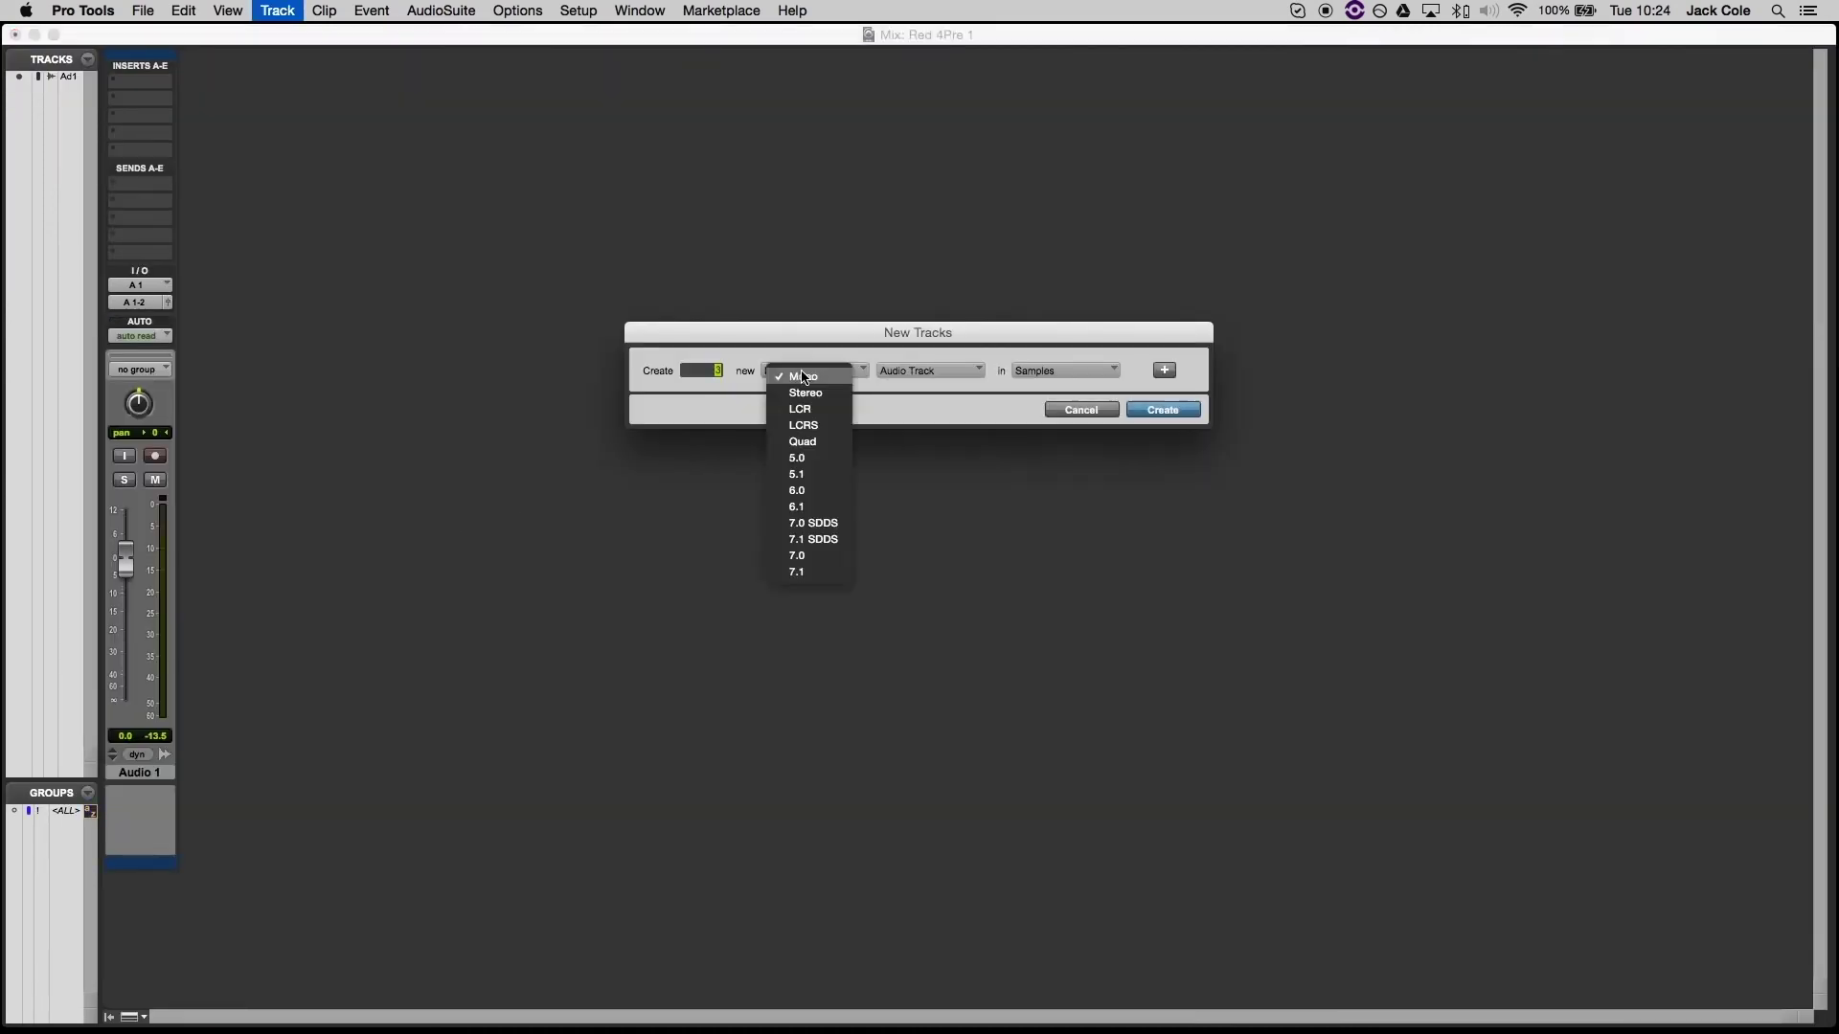
pyautogui.click(804, 392)
pyautogui.click(919, 371)
pyautogui.click(935, 410)
pyautogui.click(1158, 412)
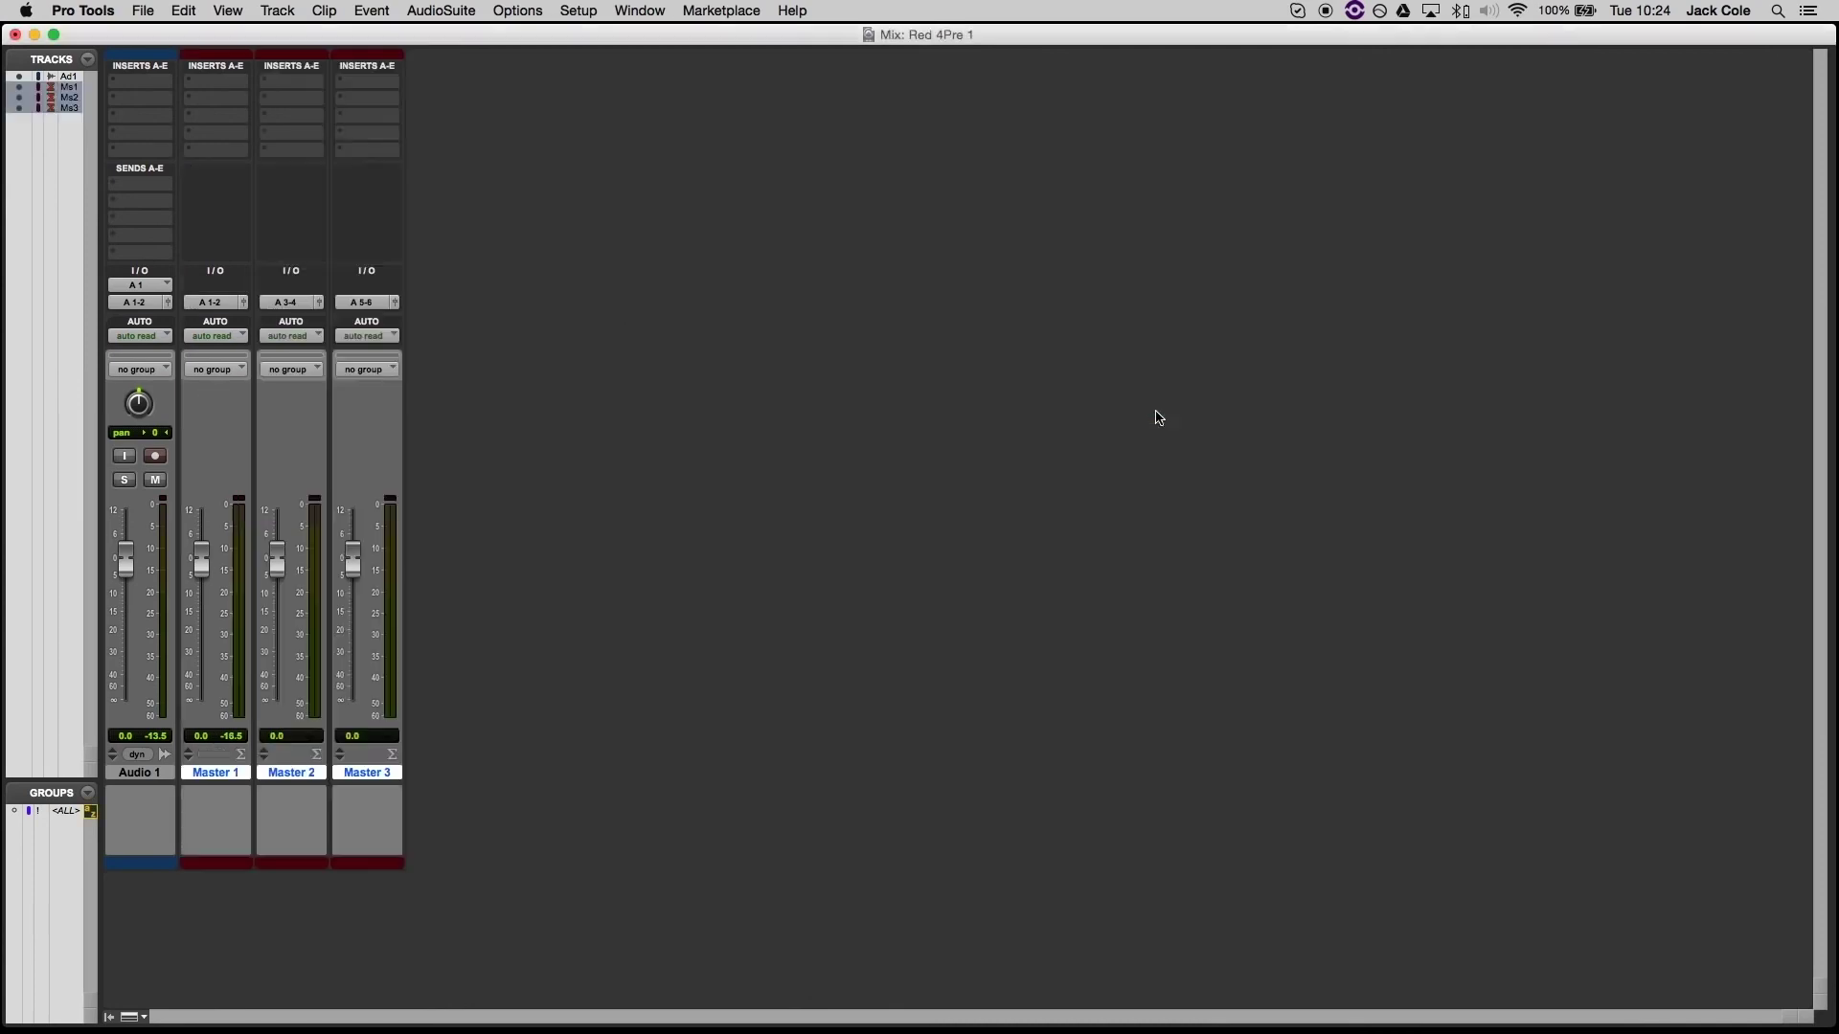
# Rename the master faders Monitors, HP1 and HP2
pyautogui.doubleClick(217, 774)
pyautogui.write('Monitors')
pyautogui.press('Return')
pyautogui.doubleClick(301, 774)
pyautogui.write('HP1')
pyautogui.press('Return')
pyautogui.doubleClick(364, 776)
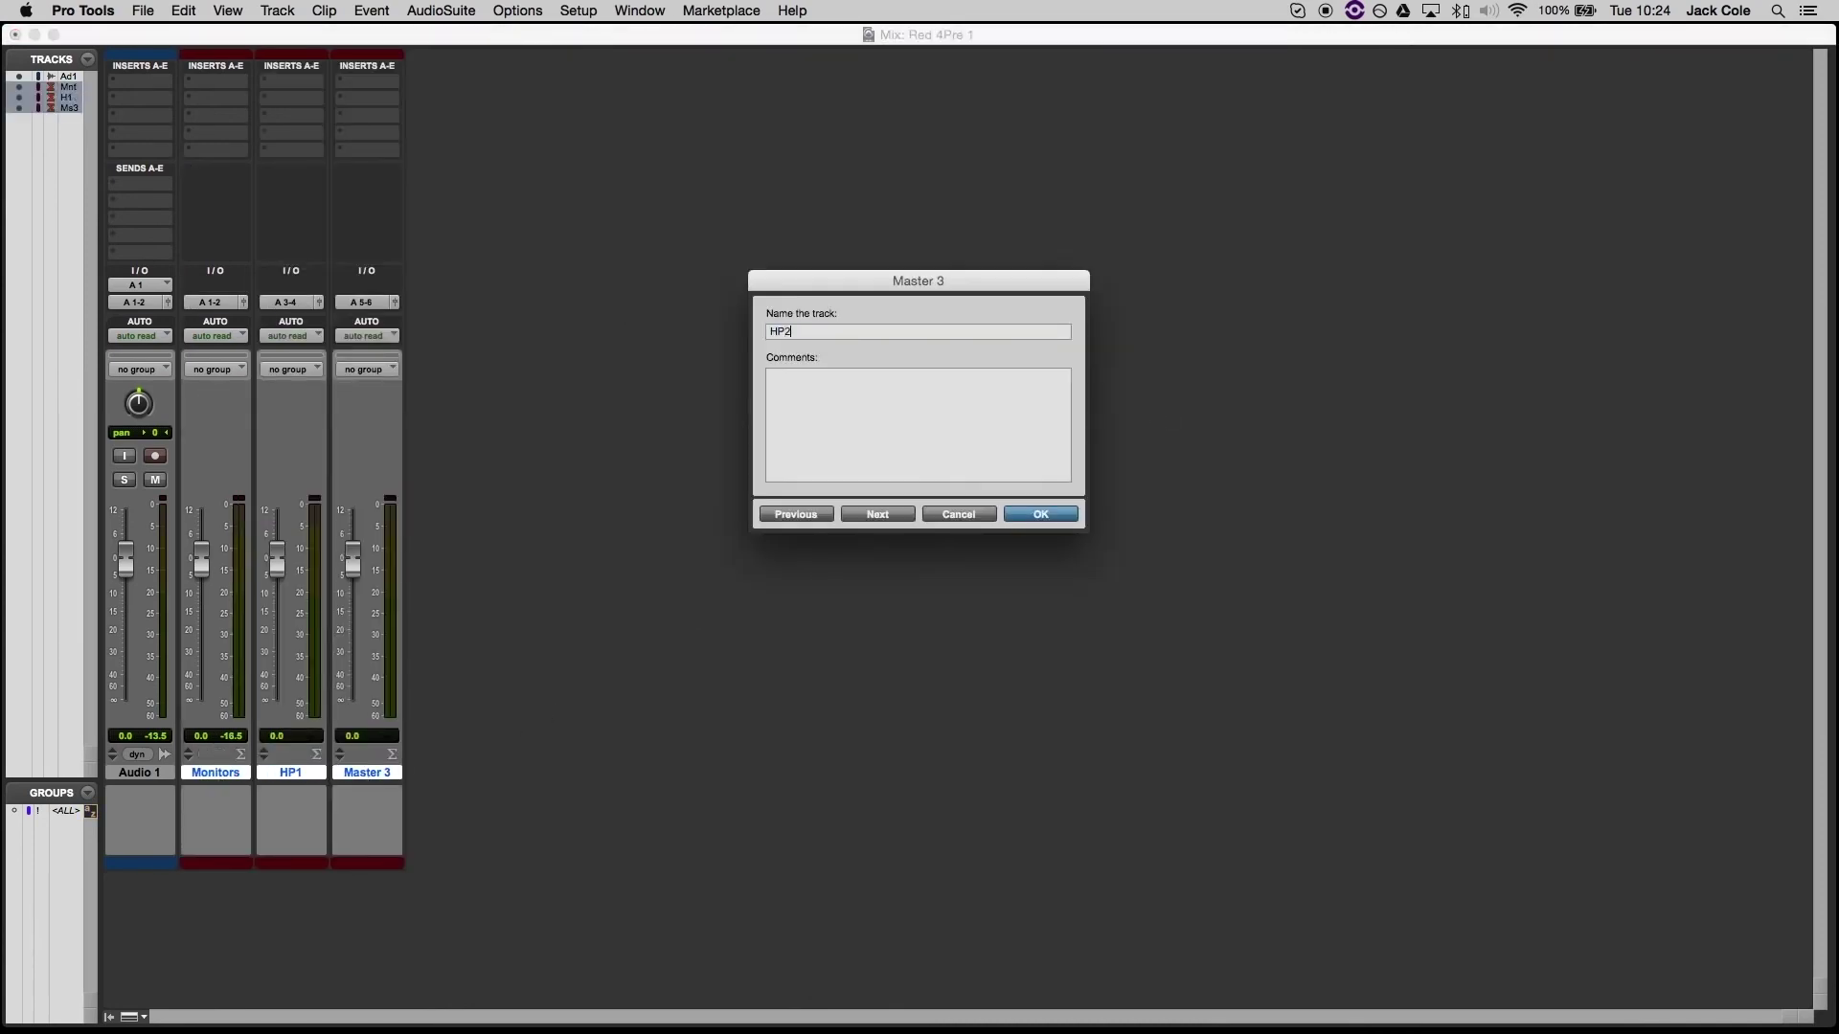
pyautogui.press('Return')
# Add Audio 1 sends to A 3-4 and A 5-6, second at -12.5, and lower HP1's level
pyautogui.click(211, 303)
pyautogui.click(319, 316)
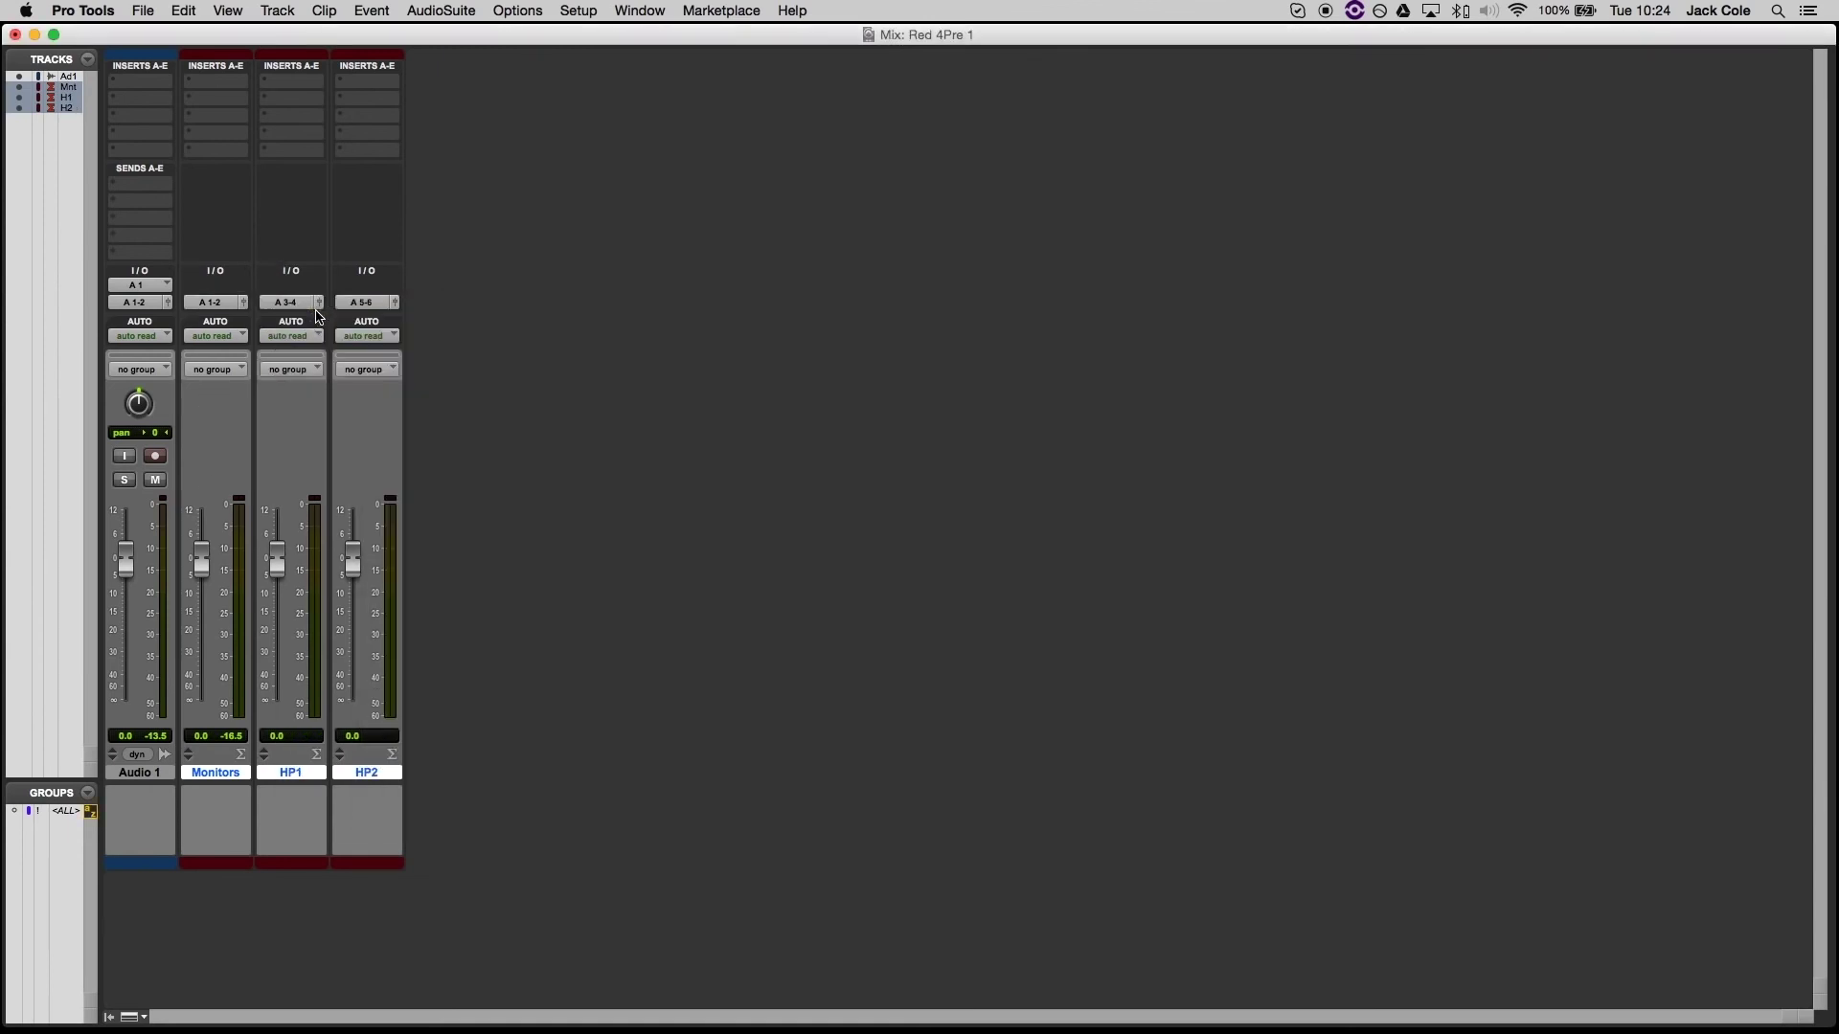
pyautogui.click(165, 209)
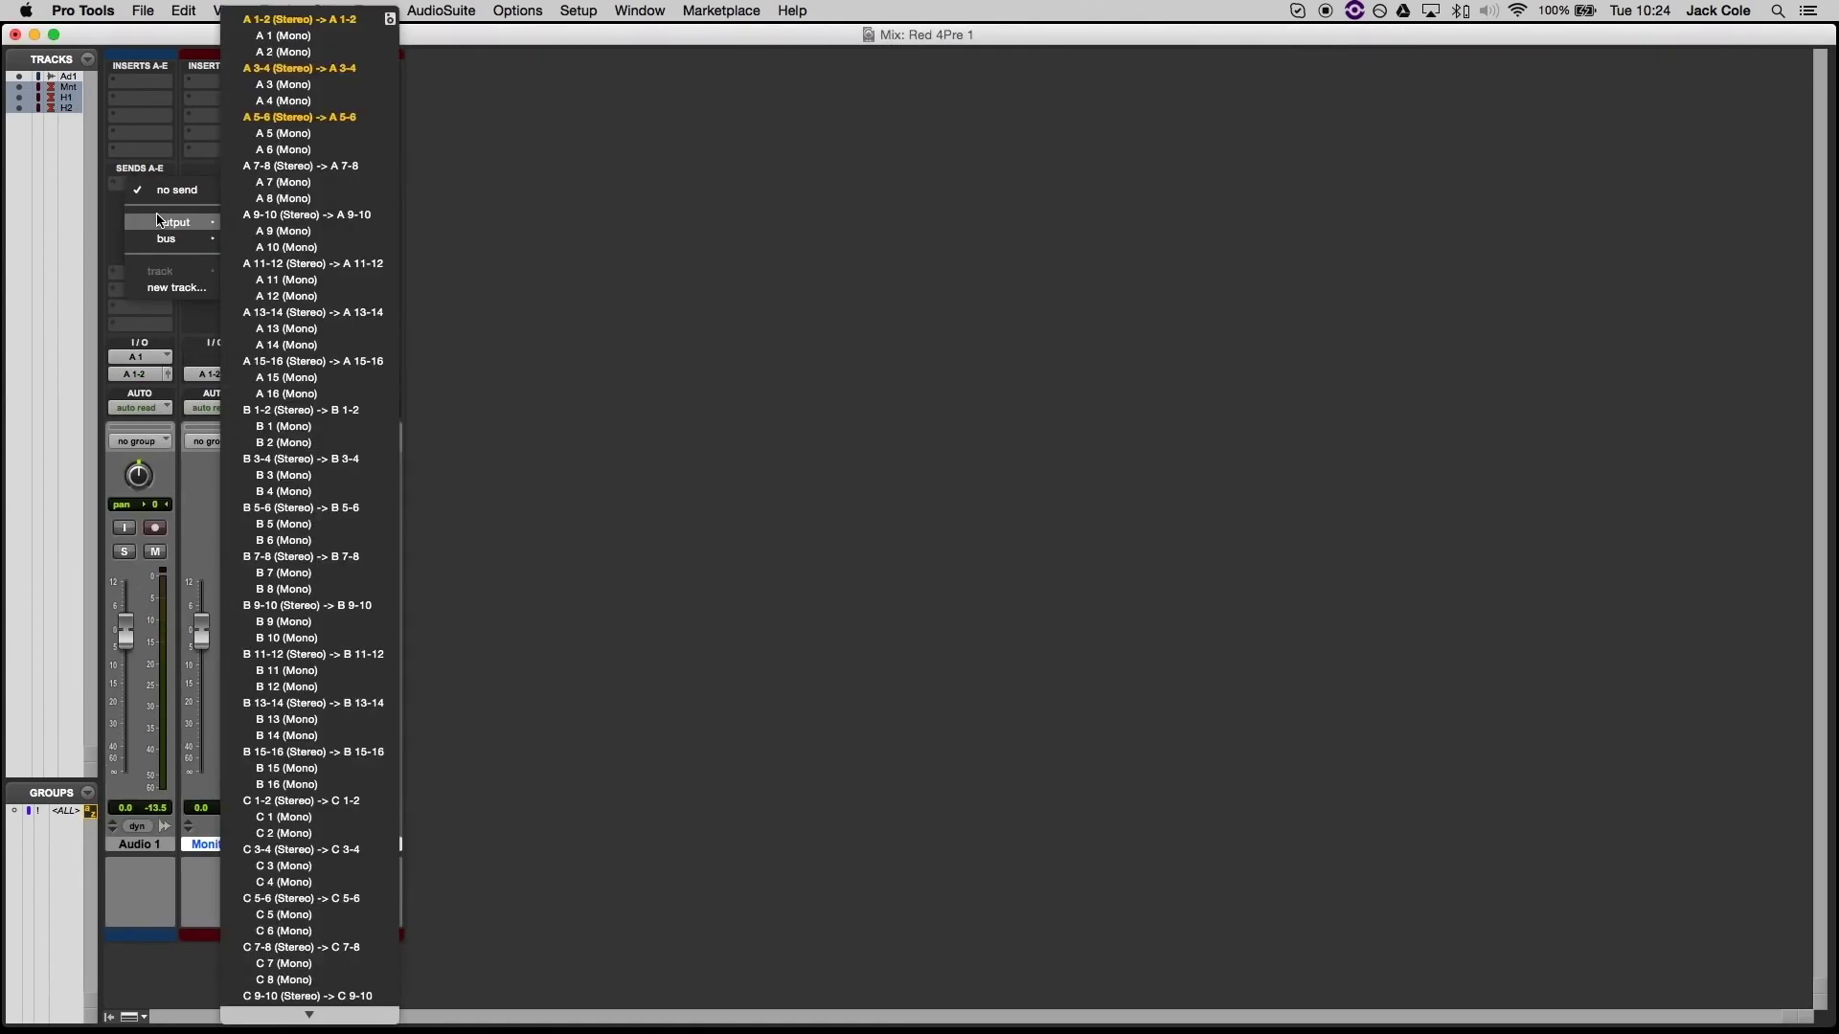
pyautogui.click(306, 83)
pyautogui.click(141, 273)
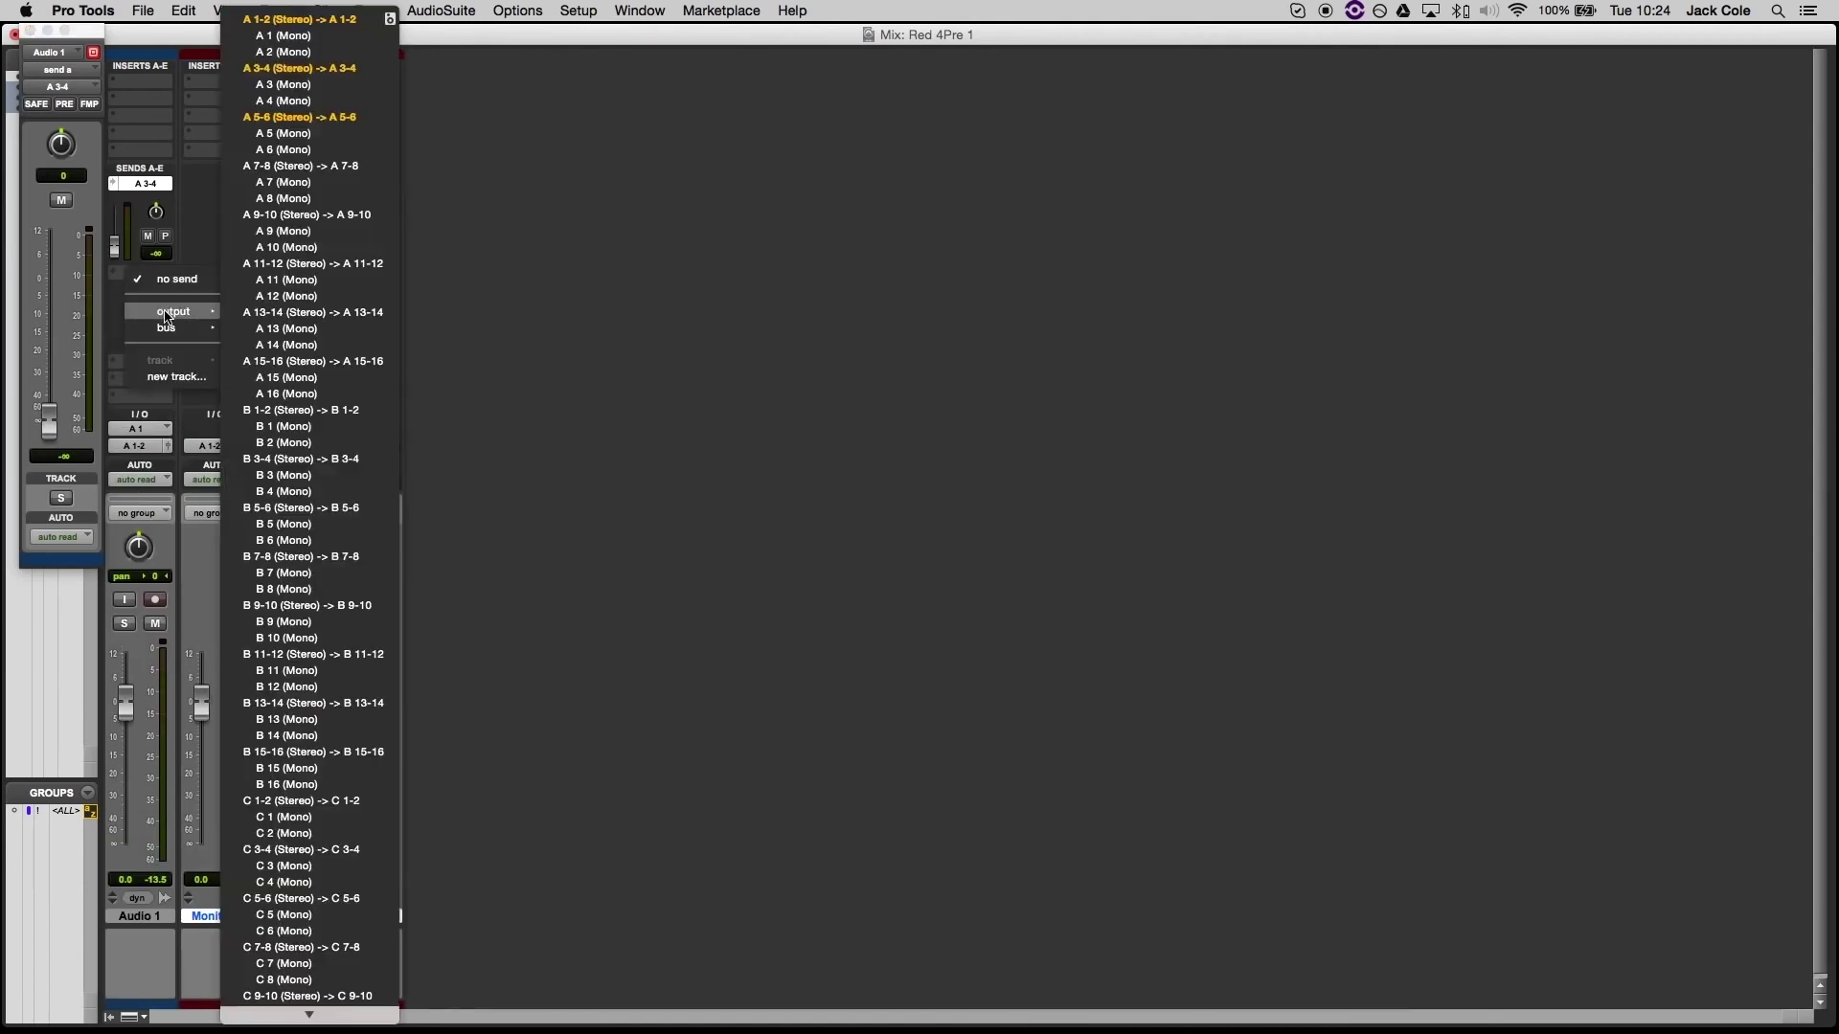
pyautogui.click(306, 124)
pyautogui.moveTo(119, 340); pyautogui.dragTo(125, 324)
pyautogui.moveTo(277, 704); pyautogui.dragTo(276, 759)
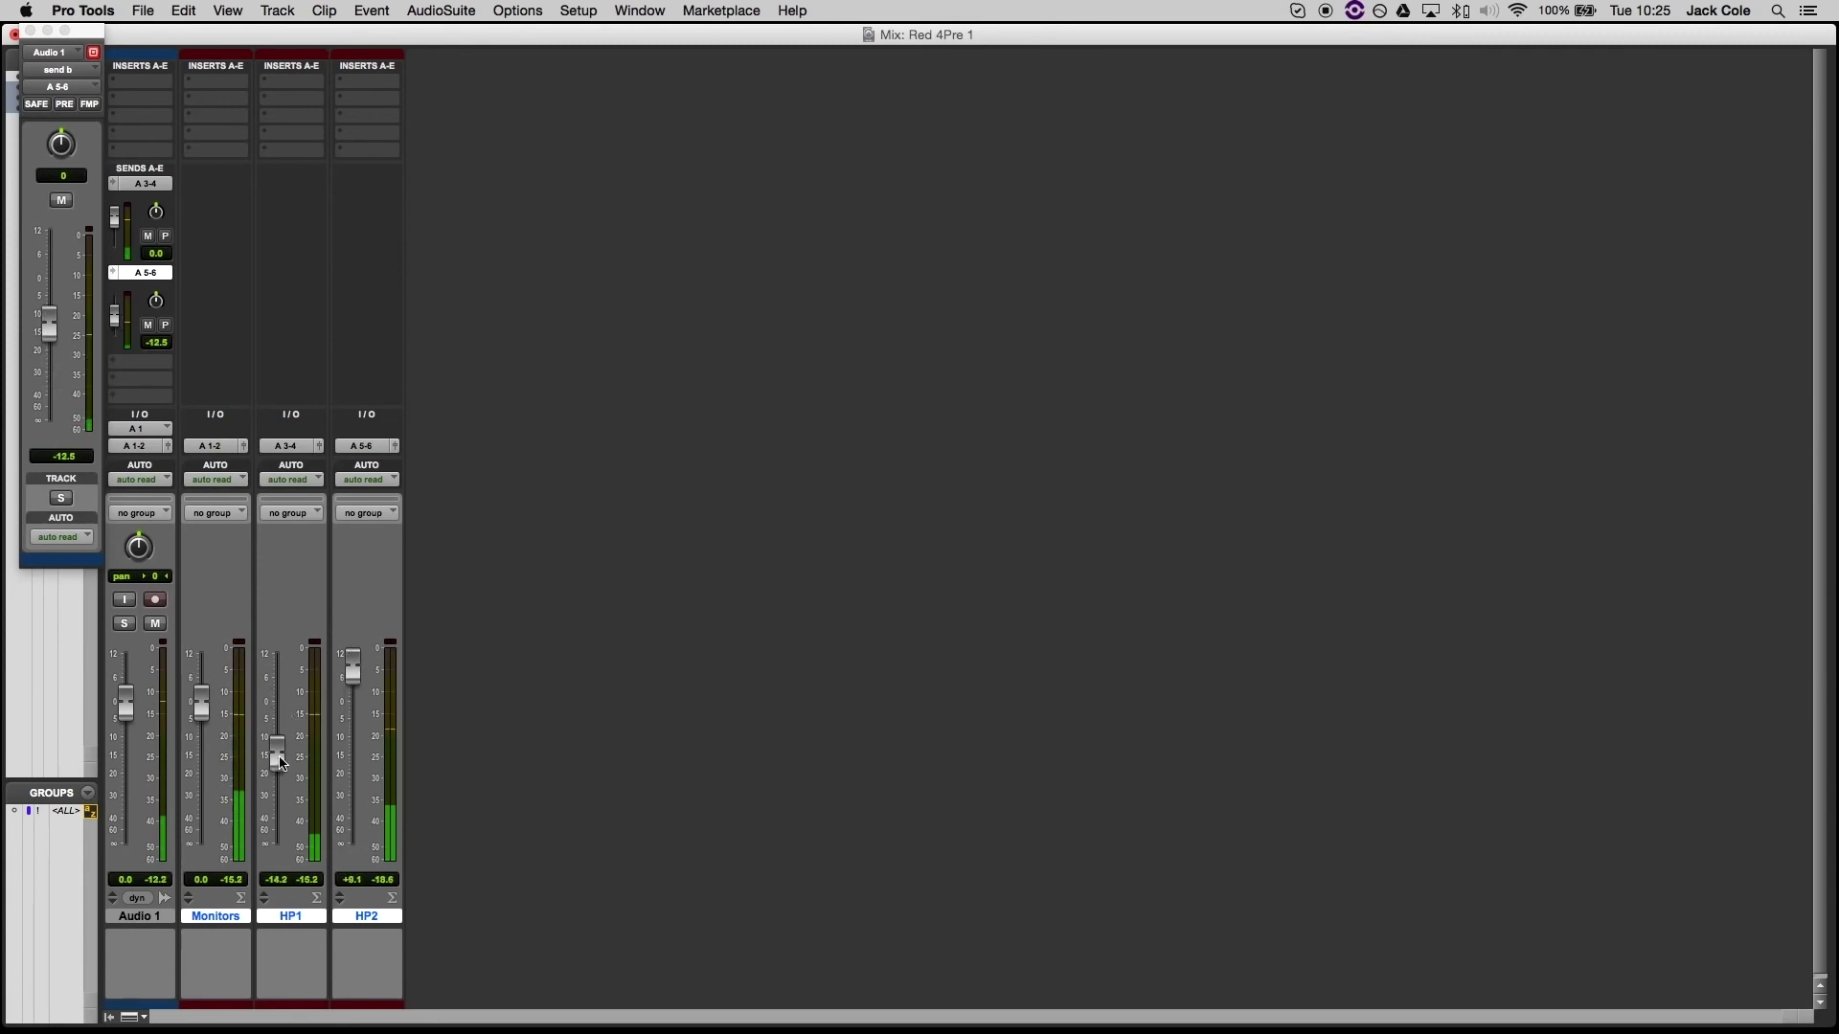